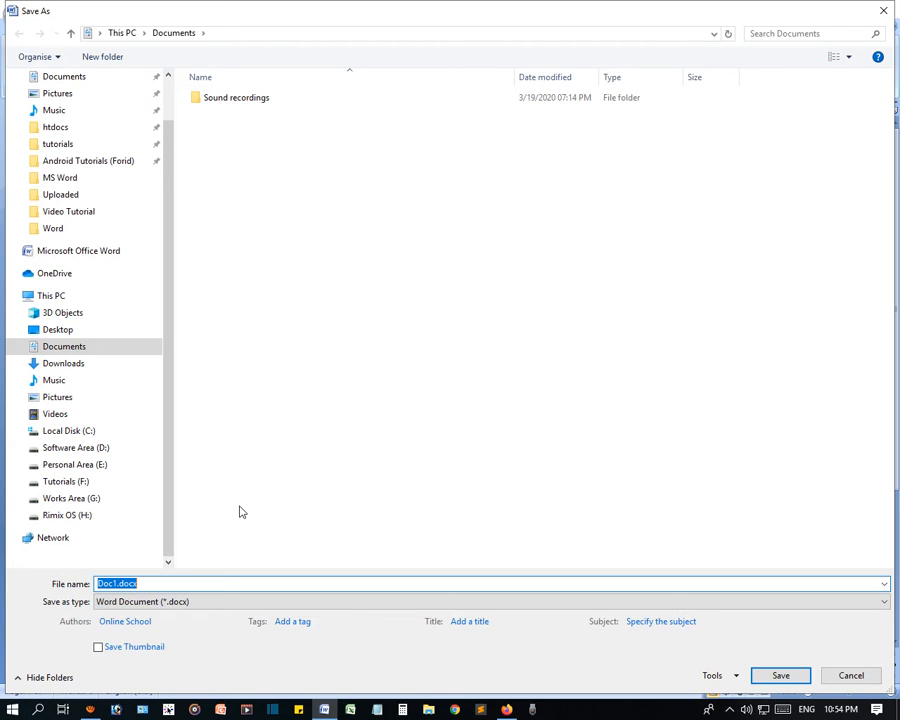
Create and open a folder named html inside Microsoft Office > Word on the Tutorials (F:) drive.
click(90, 487)
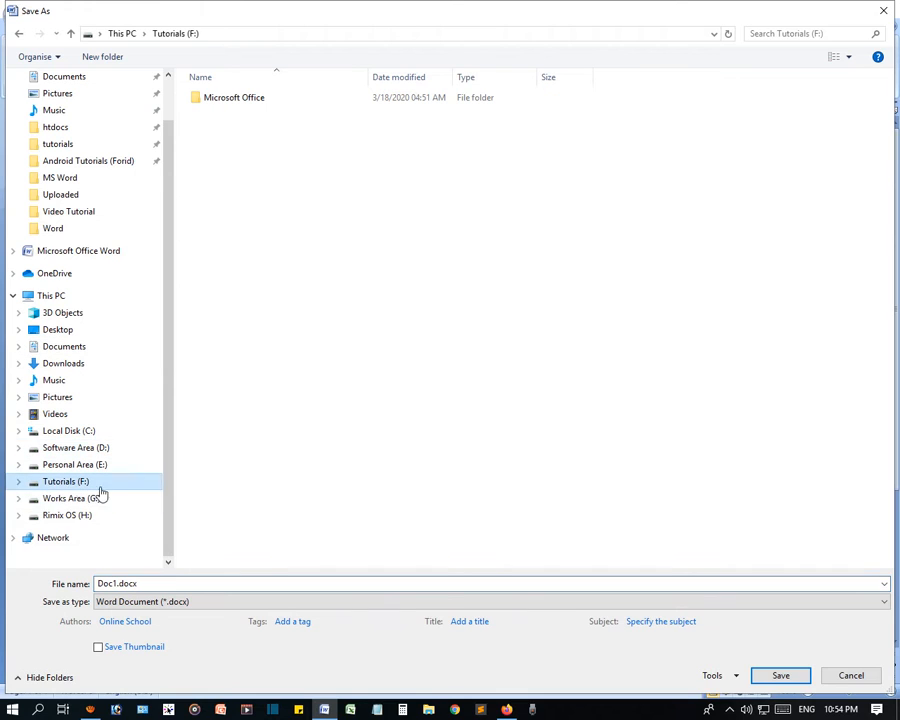
double_click(252, 100)
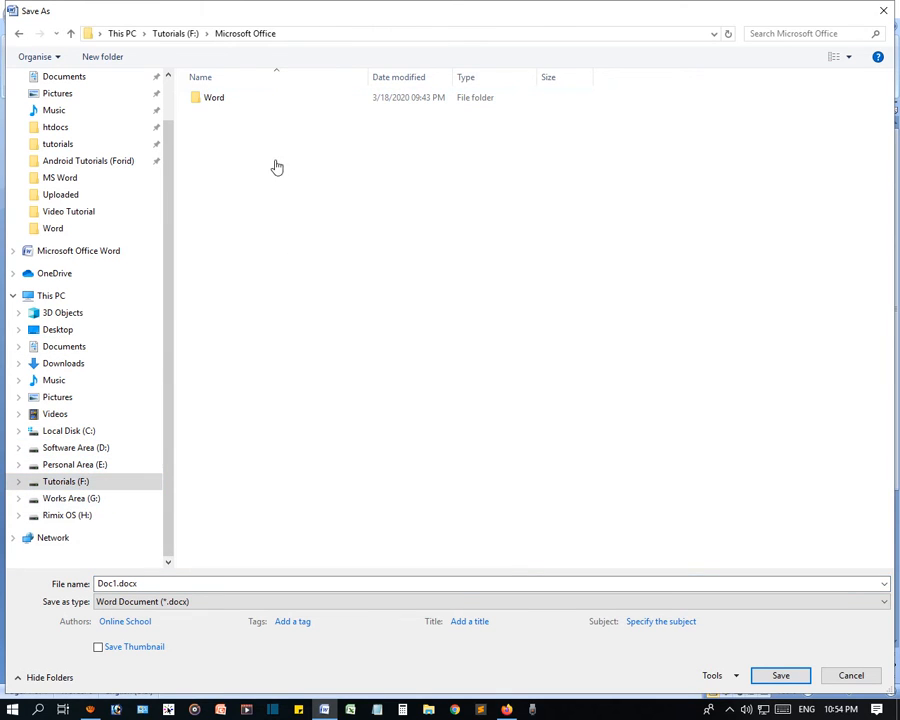
double_click(222, 103)
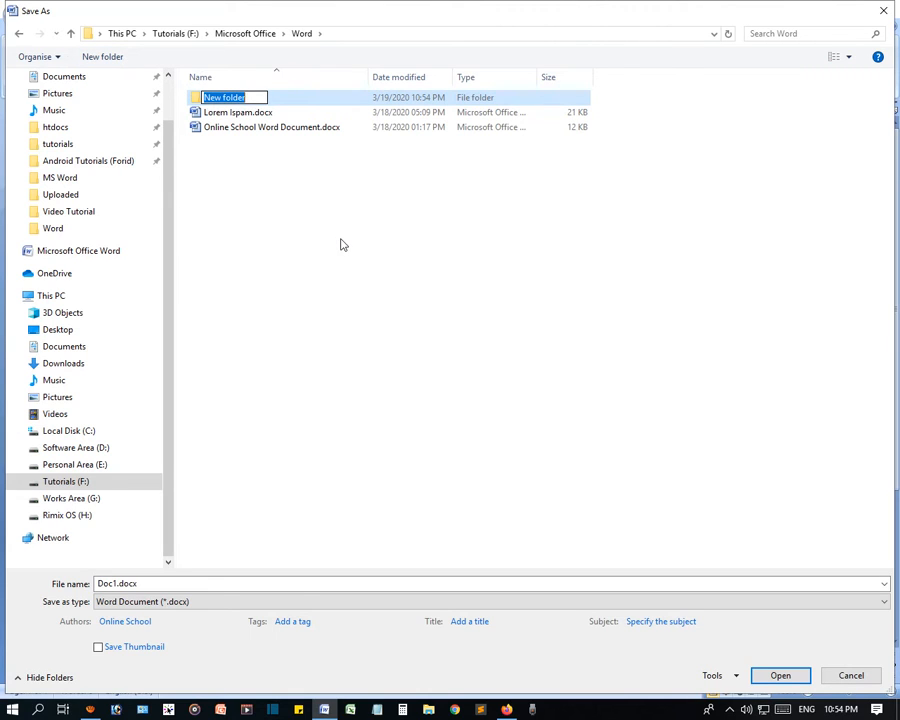
text(html)
key(Return)
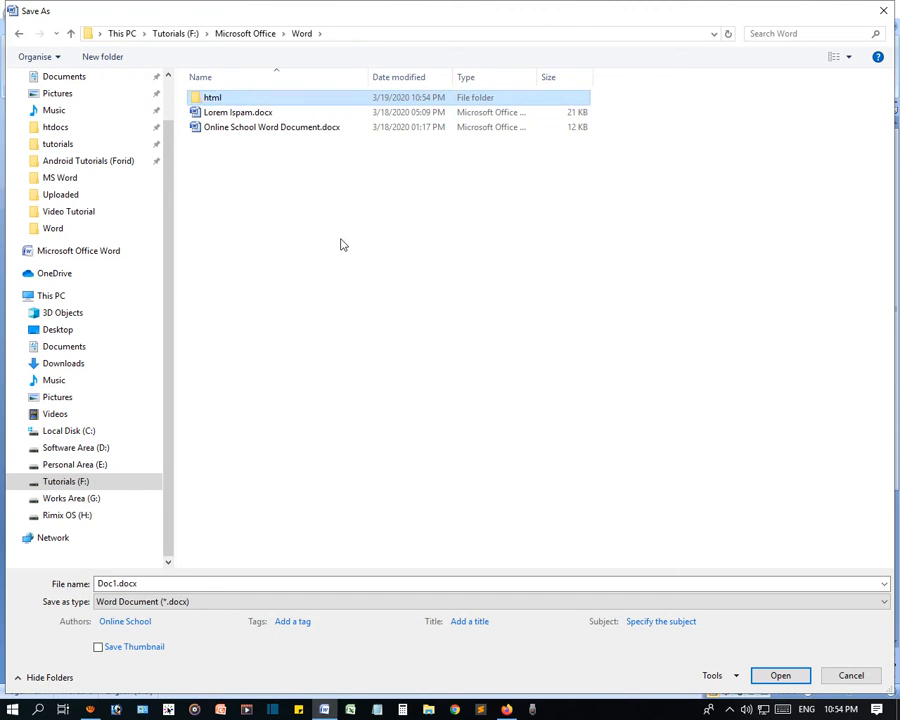
key(Return)
Save the document in the html folder under the file name index as a Word Document (*.docx).
click(110, 584)
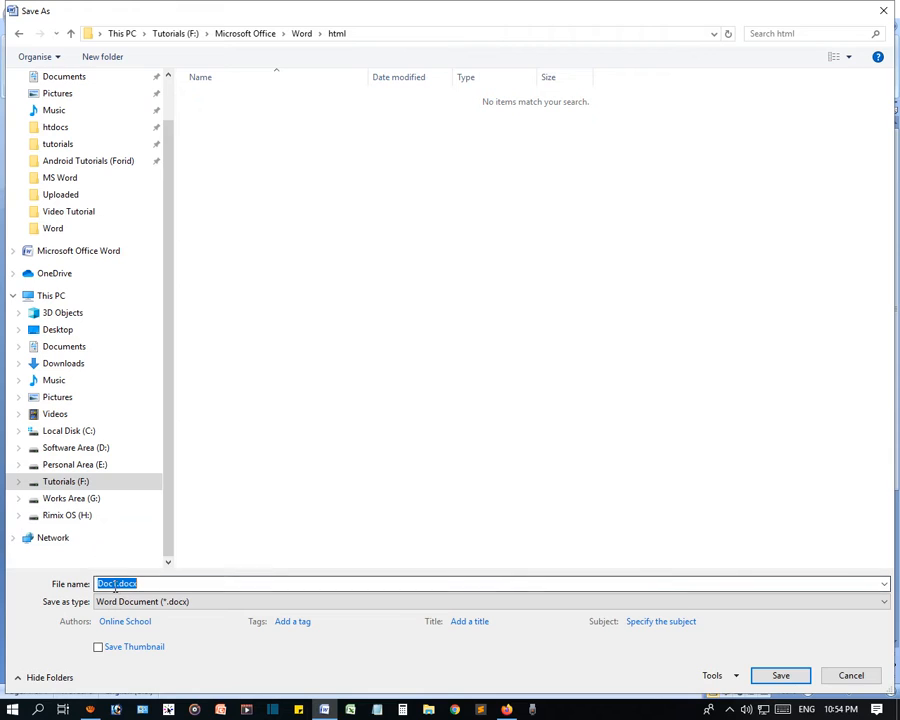
click(110, 584)
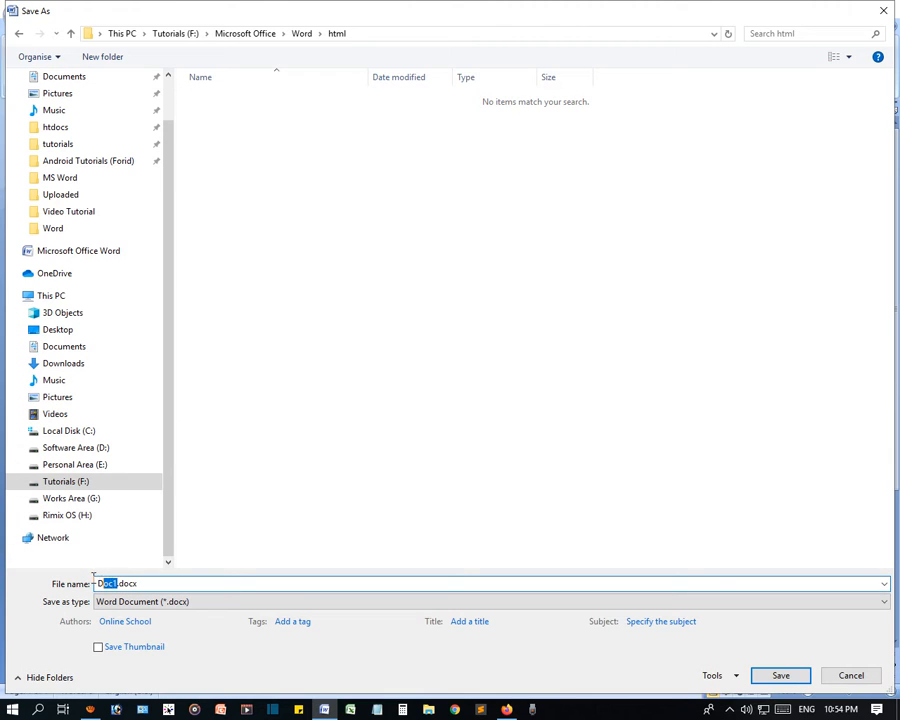
key(BackSpace)
text(index)
key(Return)
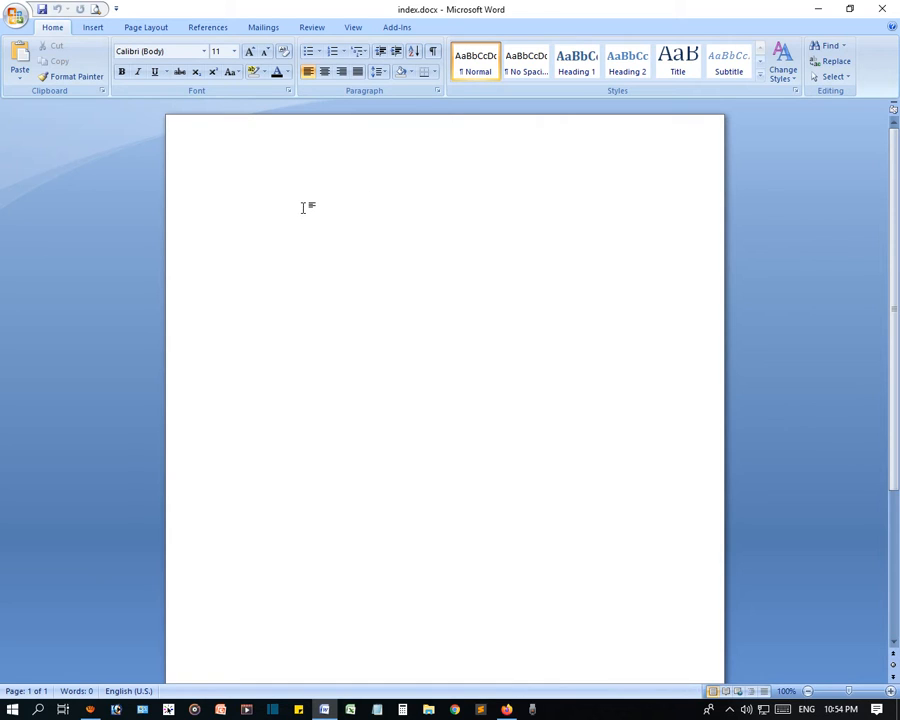
Enter the heading text "Online School" at the start of the blank page.
scroll(303, 207, down, 3)
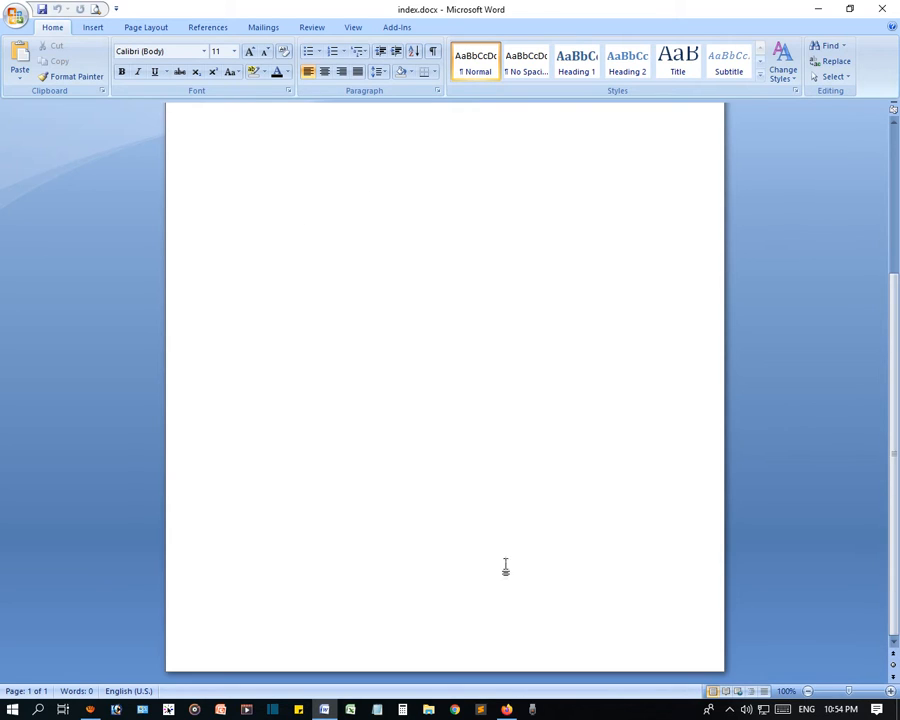
scroll(438, 482, up, 3)
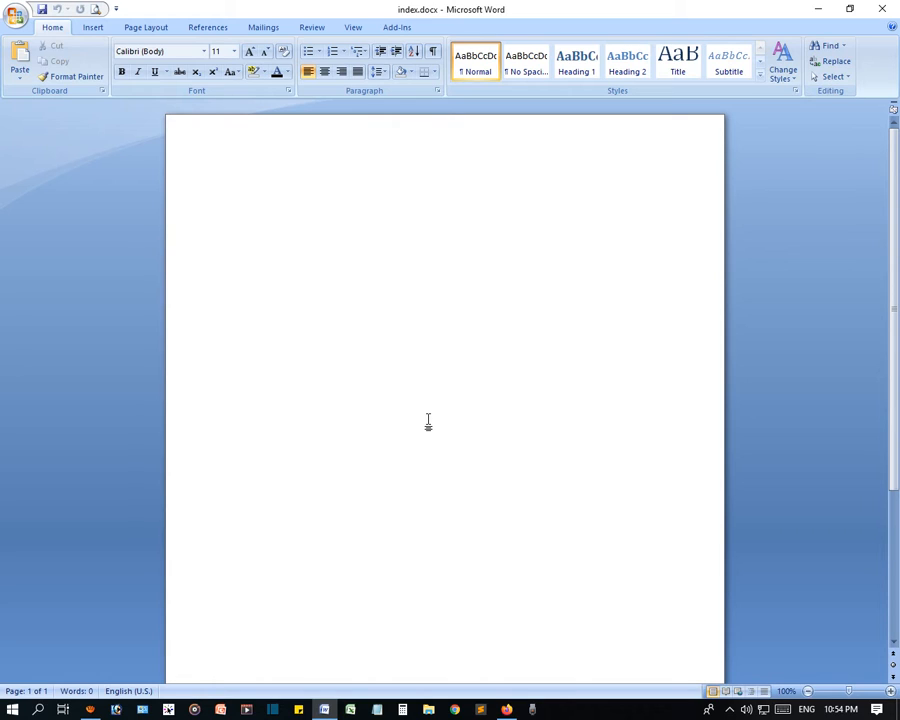
text(o)
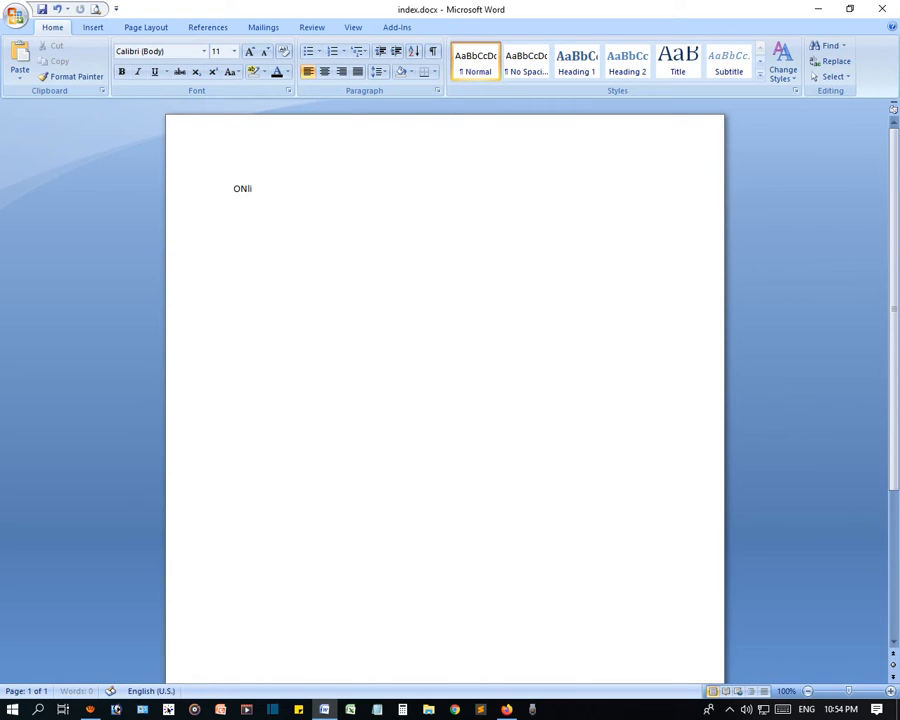
text(Nline School)
Enlarge the "Online School" heading to 42 pt.
key(ctrl+a)
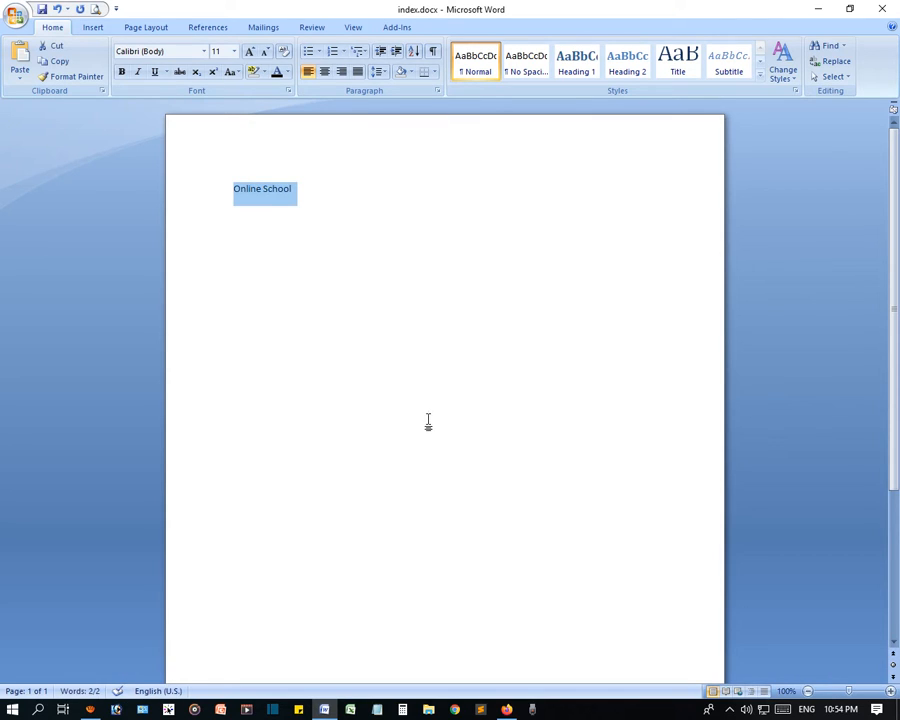
key(ctrl)
key(ctrl+bracketright)
key(ctrl+bracketright)
key(ctrl+bracketright)
key(ctrl+bracketright)
key(ctrl+bracketright)
key(ctrl+bracketright)
key(ctrl+bracketright)
key(ctrl+bracketright)
key(ctrl+bracketright)
key(ctrl+bracketright)
key(ctrl+bracketright)
key(ctrl+bracketright)
key(ctrl+bracketright)
key(ctrl+bracketright)
key(ctrl+bracketright)
key(ctrl+bracketright)
key(ctrl+bracketright)
key(ctrl+bracketright)
key(ctrl+bracketright)
key(ctrl+bracketright)
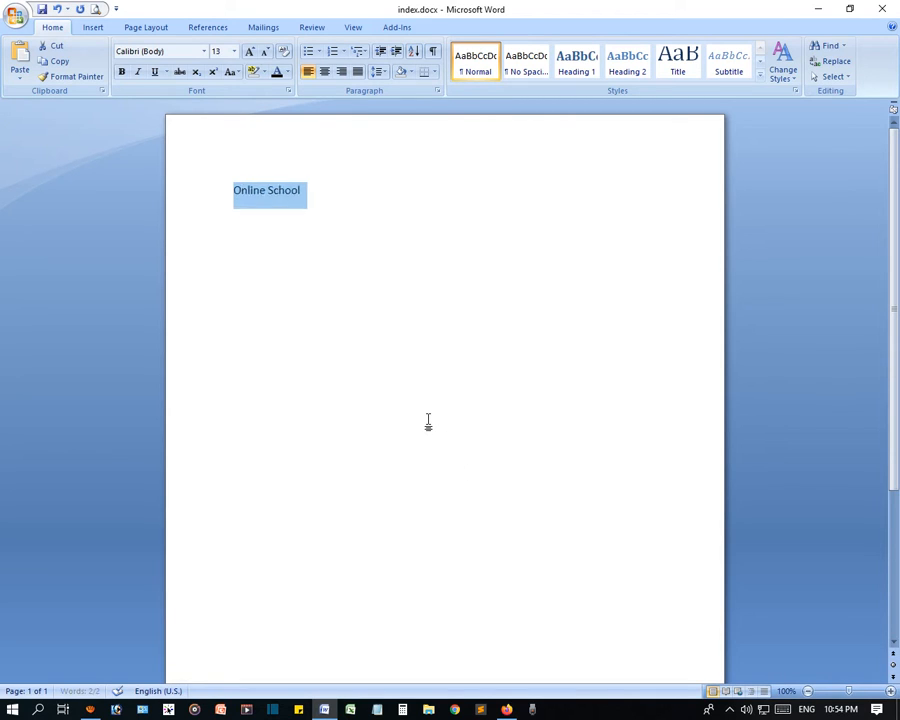
key(ctrl+bracketright)
key(ctrl+bracketright)
key(ctrl+bracketright)
key(ctrl+bracketright)
key(ctrl+bracketright)
key(ctrl+bracketright)
key(ctrl+bracketright)
key(ctrl+bracketright)
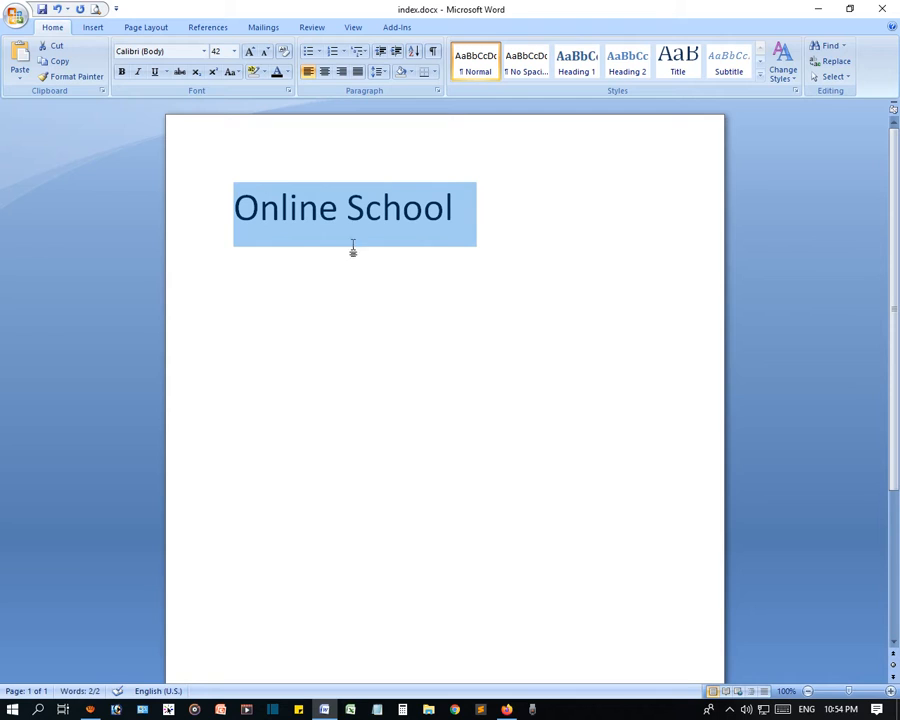
Set the heading's font to ADAM.CG PRO and center it.
click(204, 51)
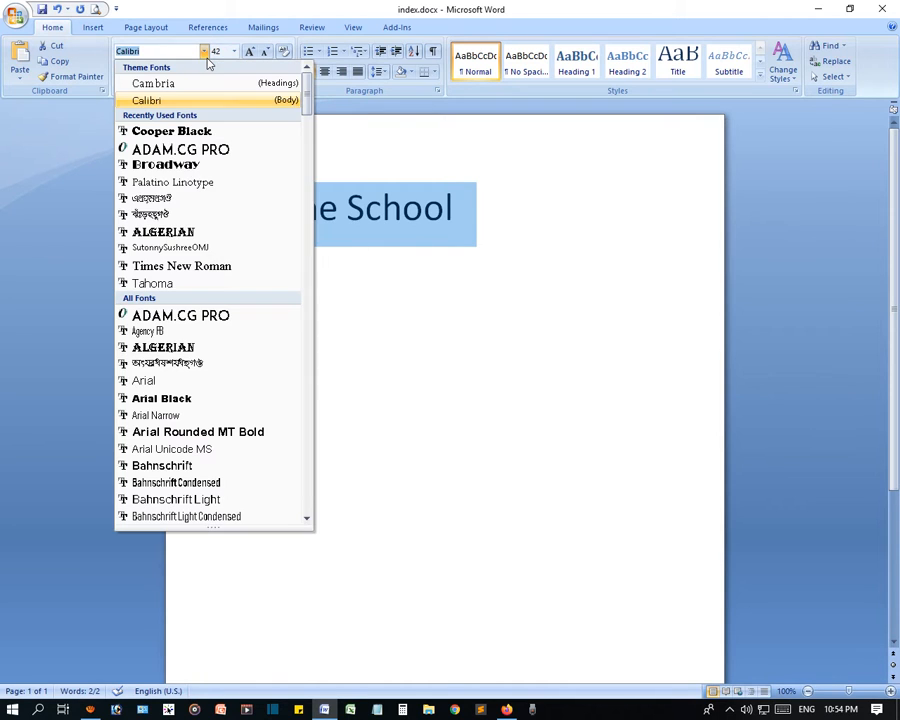
click(183, 150)
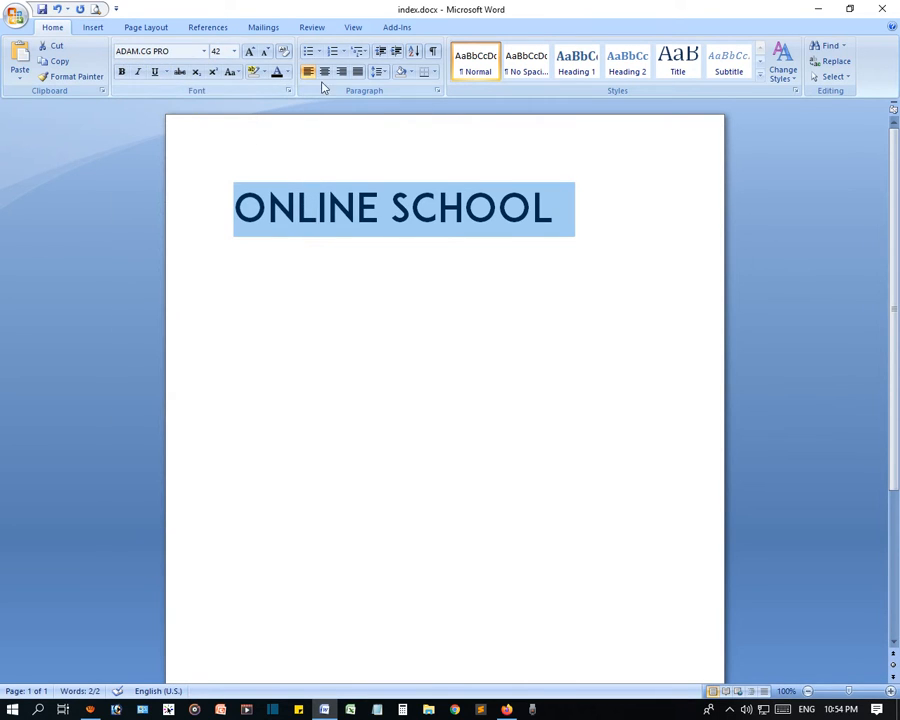
click(324, 71)
Start a new left-aligned paragraph below the heading in Calibri (Body) at 14 pt.
click(624, 238)
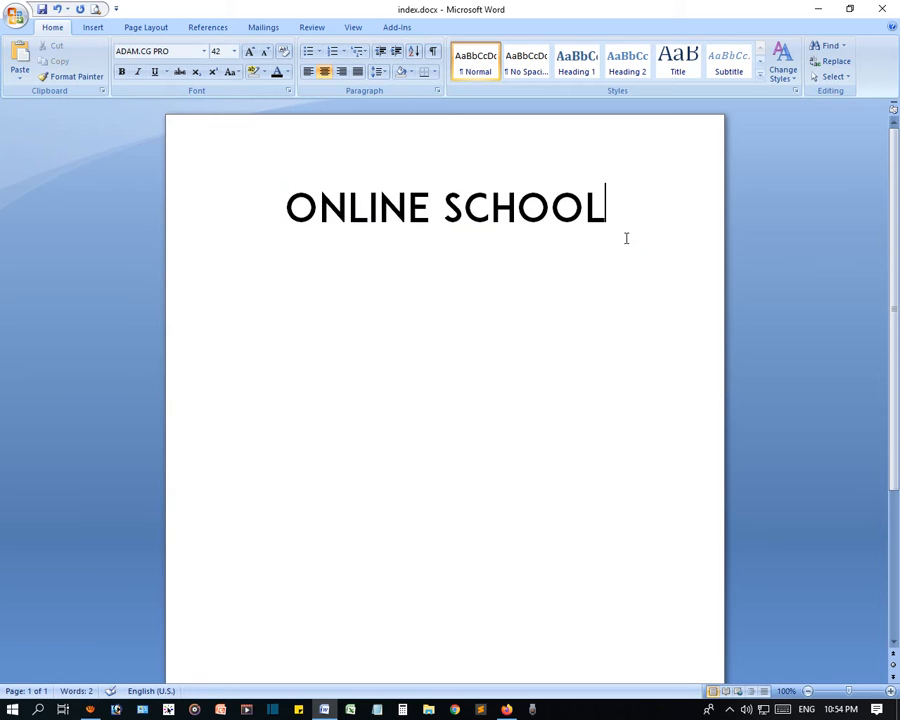
key(Return)
click(234, 52)
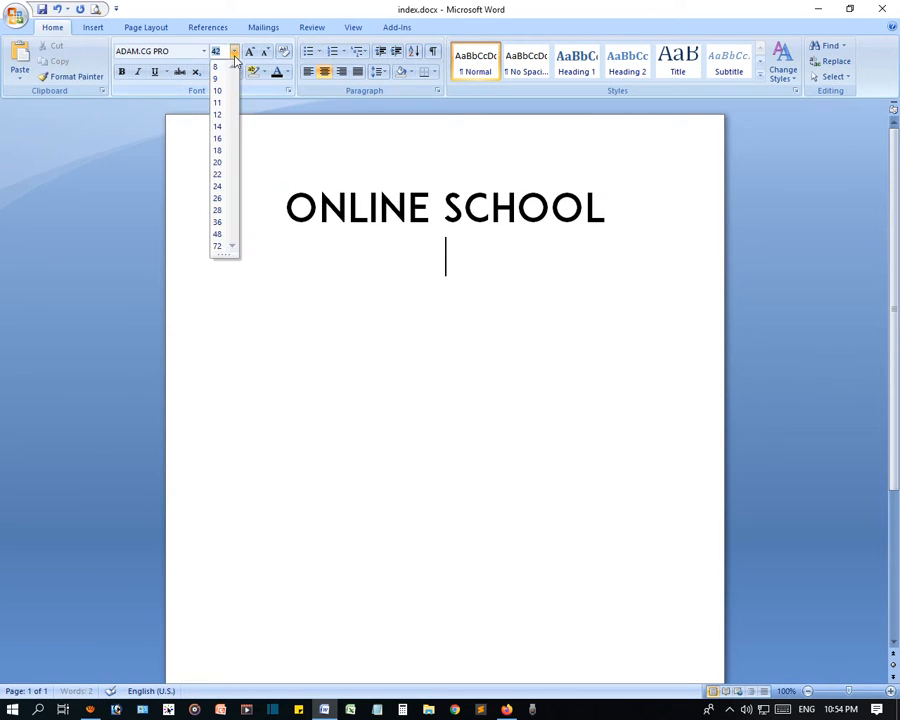
click(218, 126)
click(204, 51)
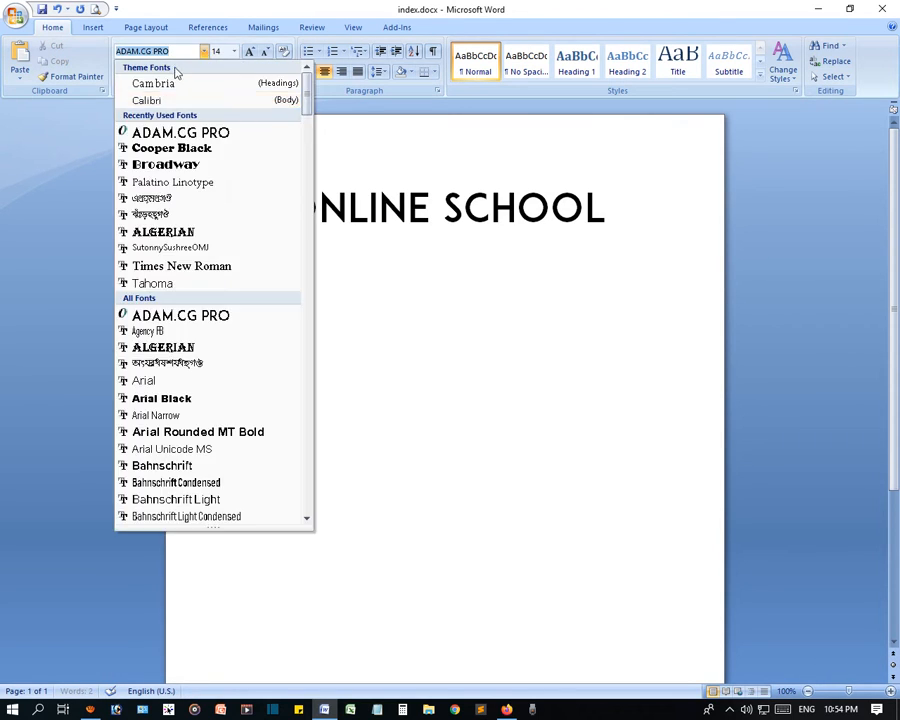
click(164, 99)
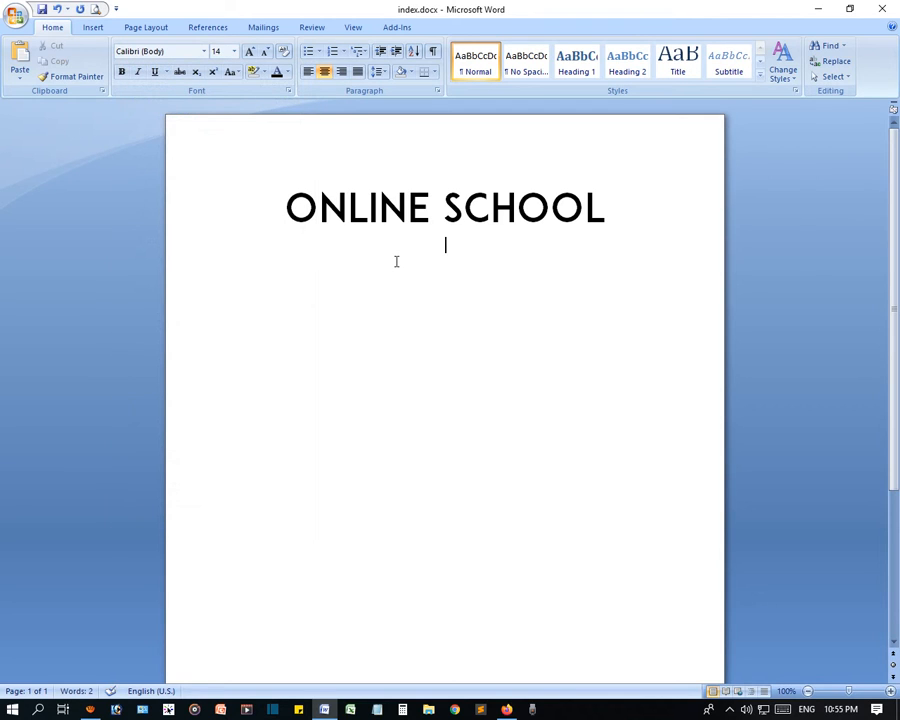
key(ctrl+l)
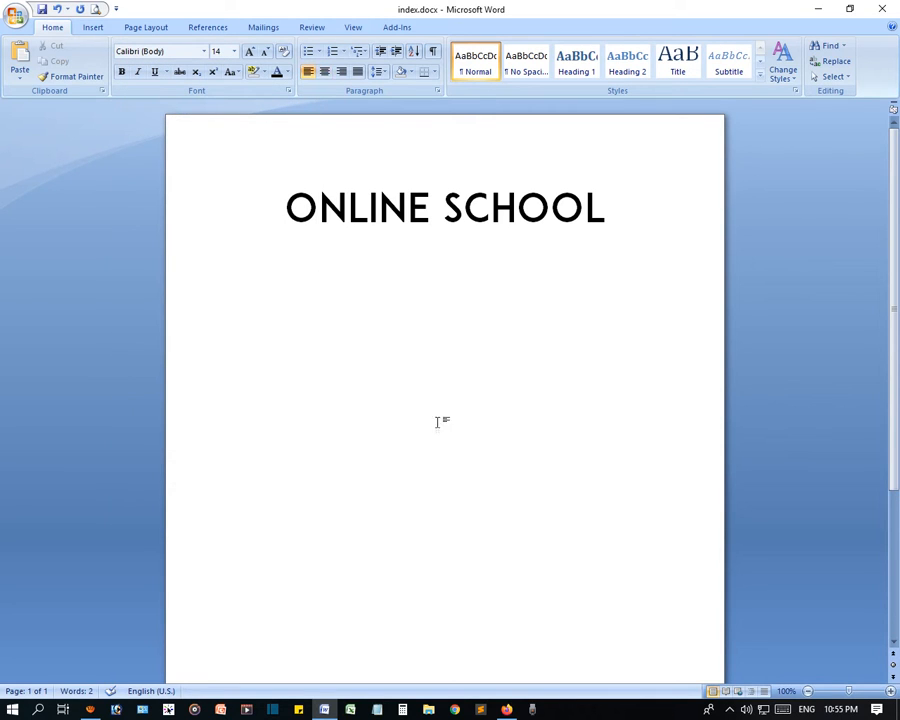
Switch to Firefox and copy the four Lorem Ipsum sections, from "What is Lorem Ipsum?" through "Where can I get some?", on lipsum.com.
click(507, 709)
click(235, 12)
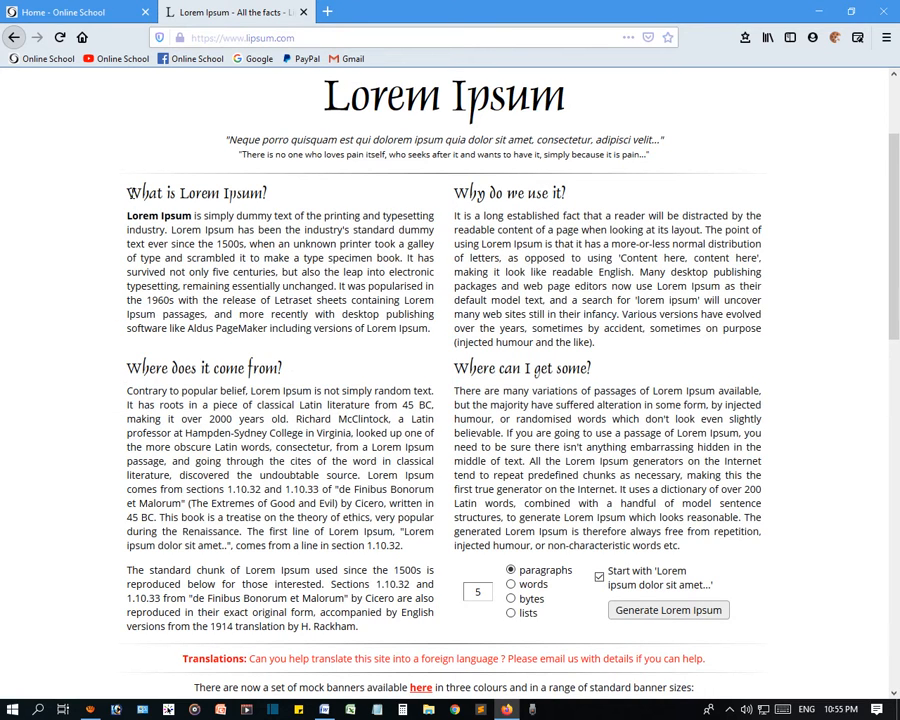
drag(130, 193, 705, 553)
key(ctrl+c)
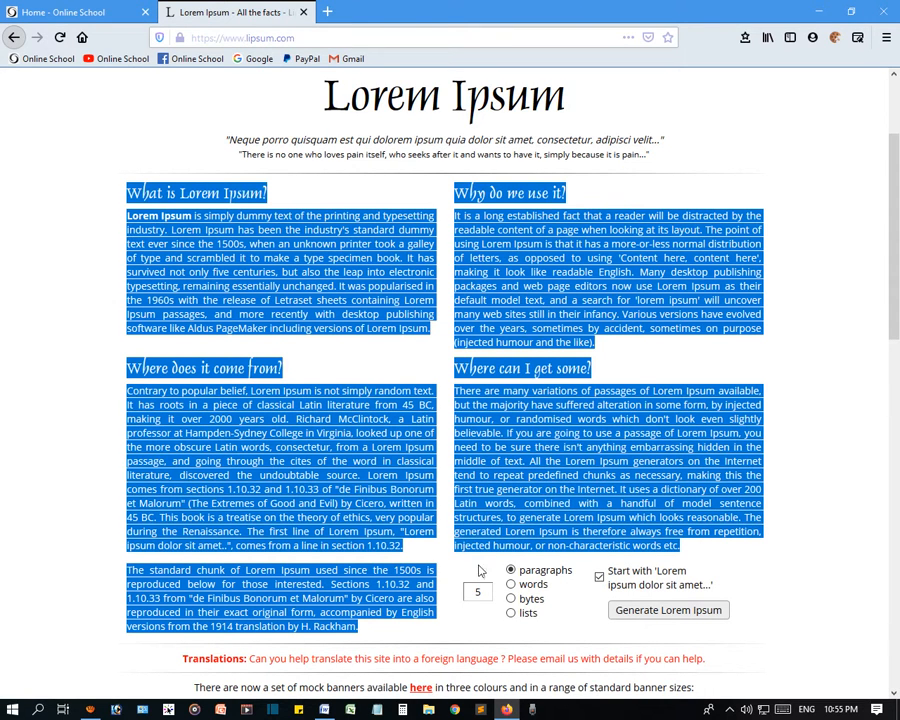
Switch back to Word and paste the copied Lorem Ipsum sections below the heading.
key(alt+Tab)
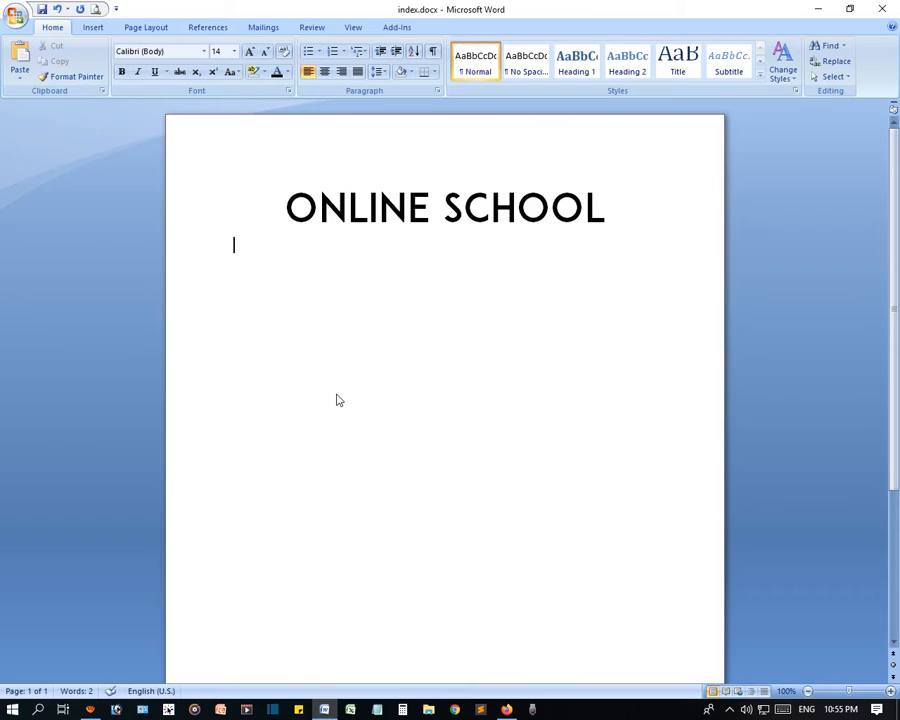
key(ctrl+v)
scroll(365, 410, up, 15)
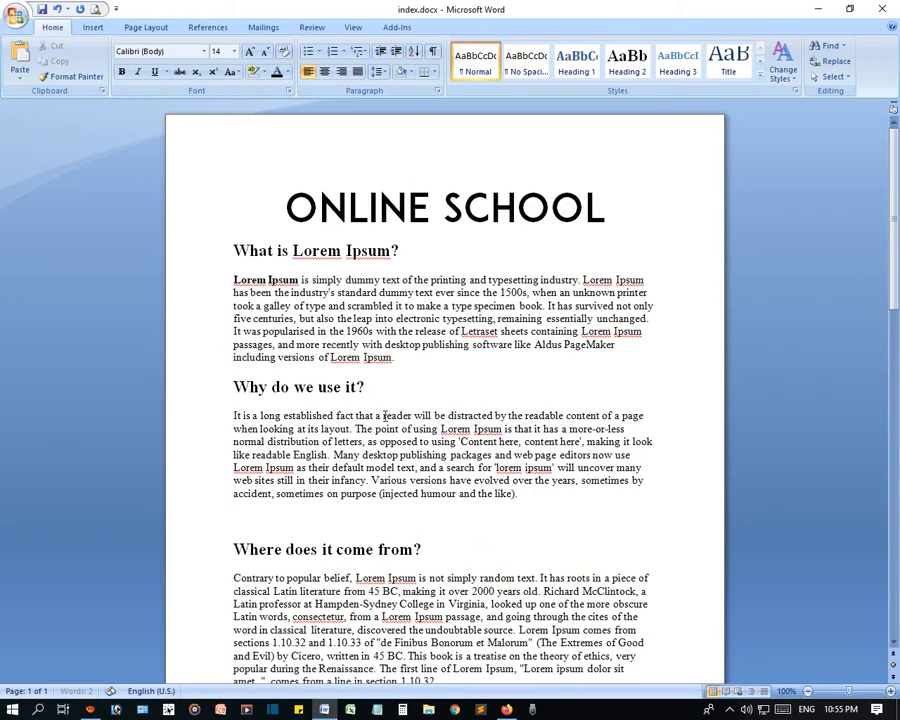
Split the paragraph under "What is Lorem Ipsum?" into two columns.
drag(414, 354, 234, 280)
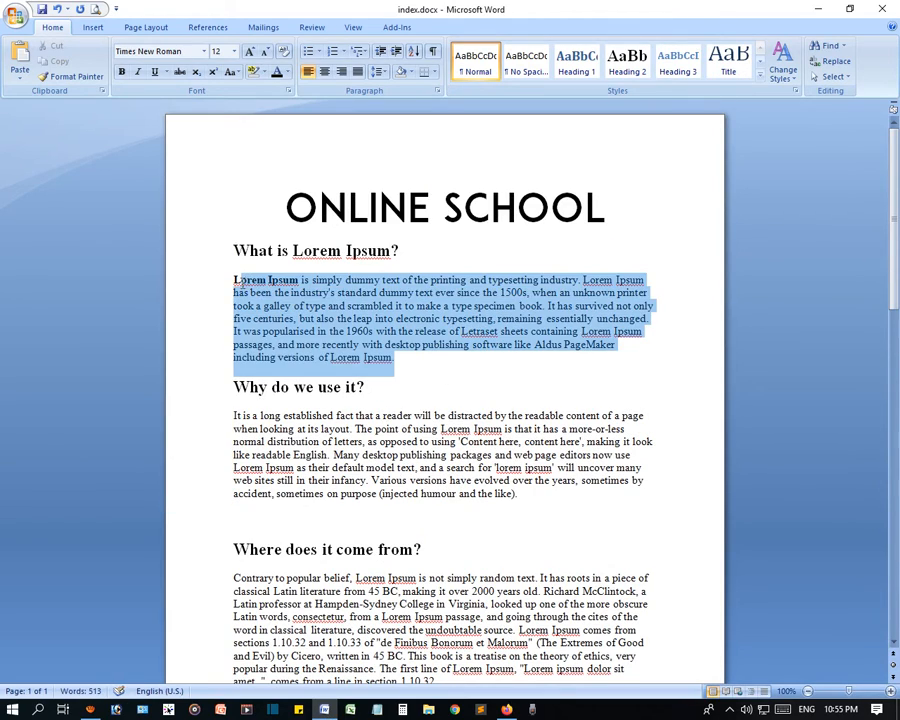
click(145, 28)
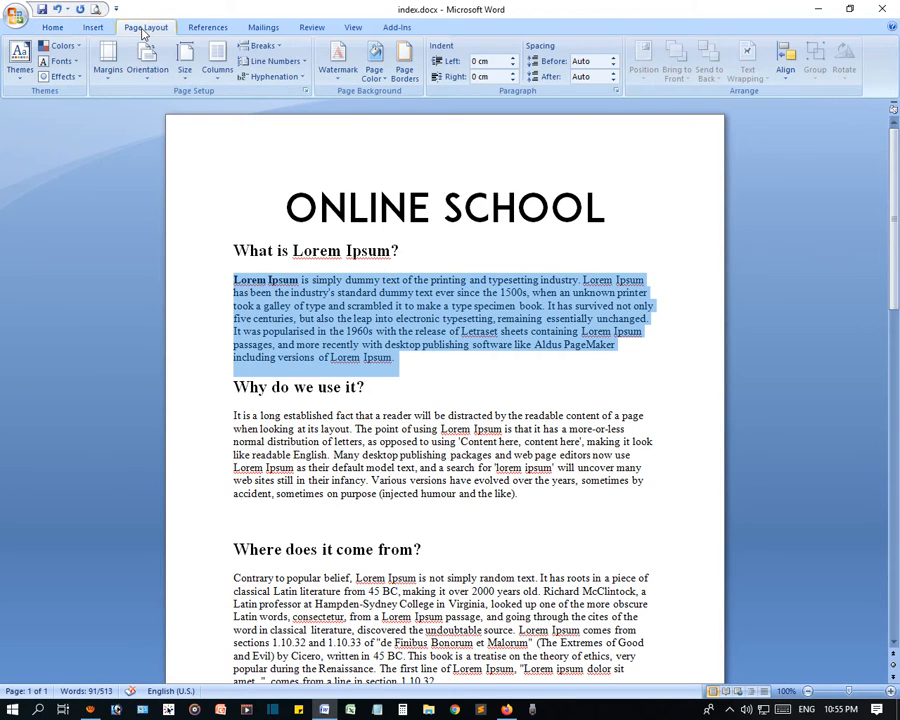
click(220, 75)
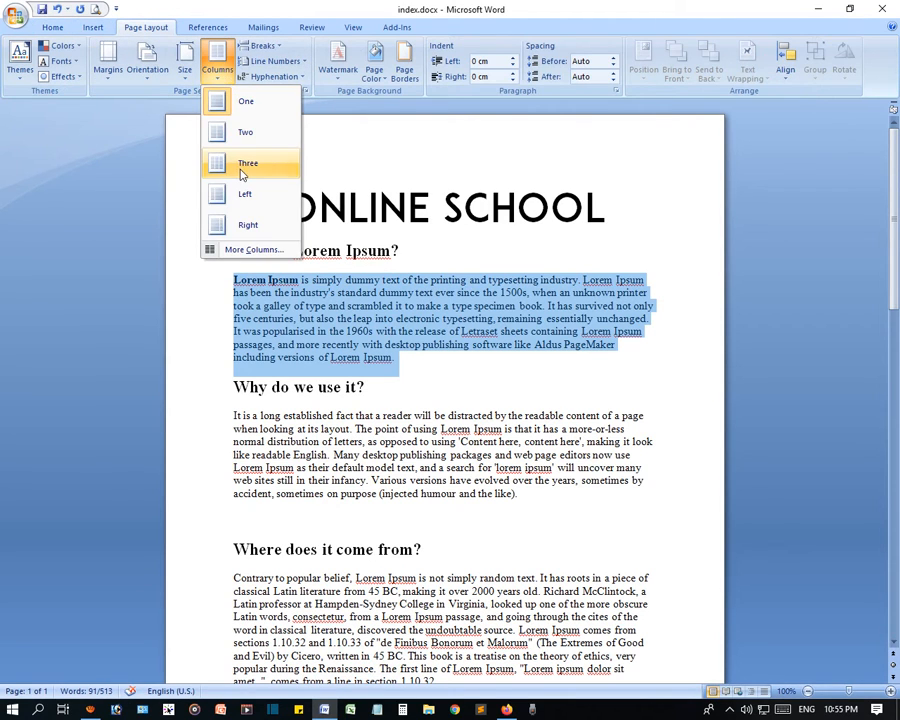
click(248, 137)
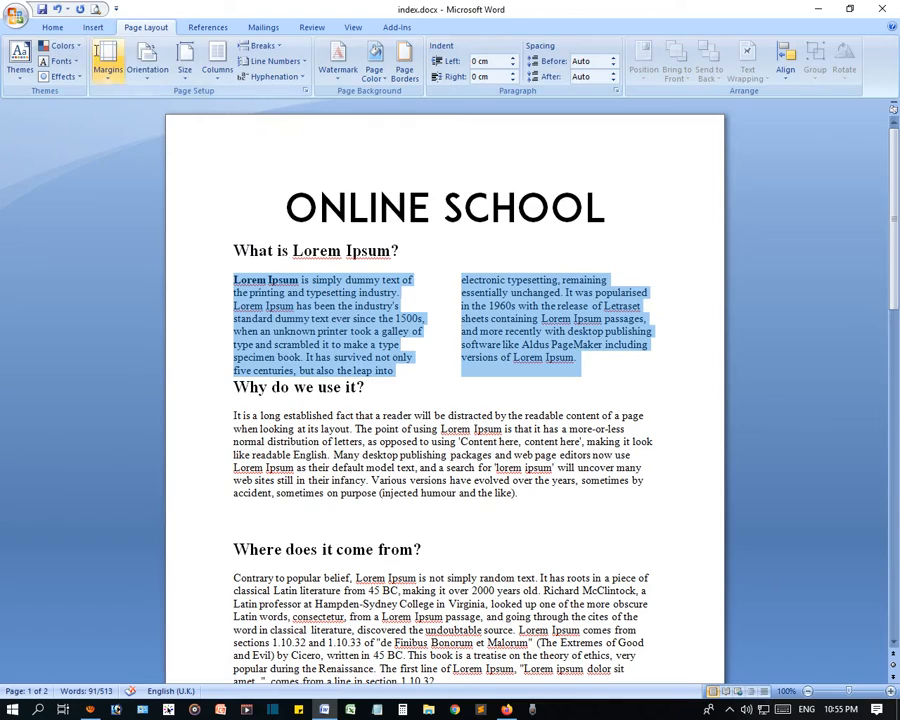
Justify the two-column paragraph under "What is Lorem Ipsum?".
click(52, 27)
click(357, 72)
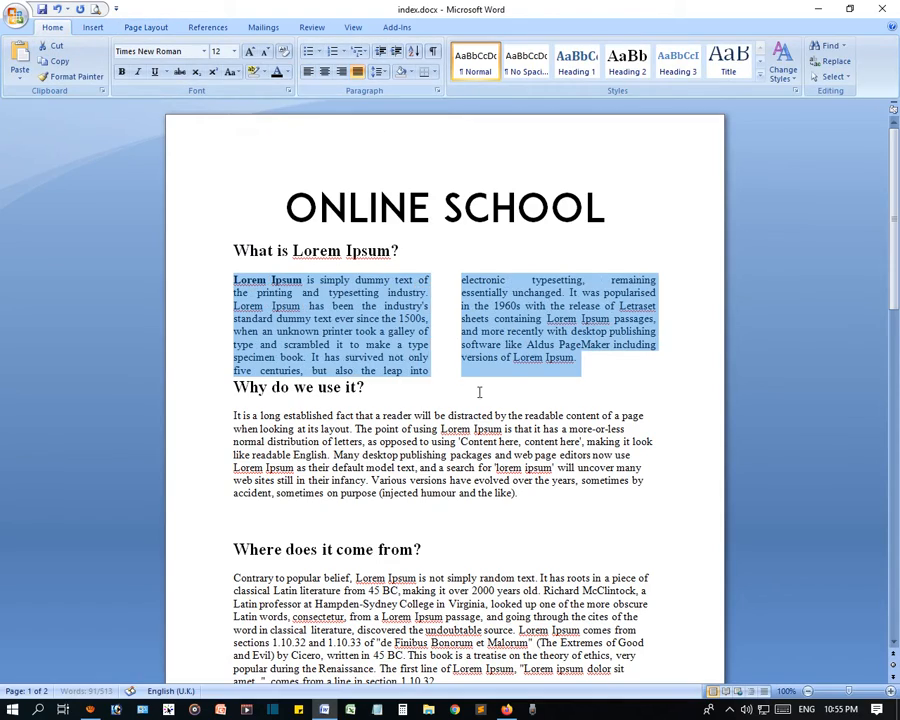
click(478, 391)
Insert the picture Panpata.jpg on a new line directly below the "Online School" heading.
scroll(480, 392, down, 5)
scroll(475, 392, down, 10)
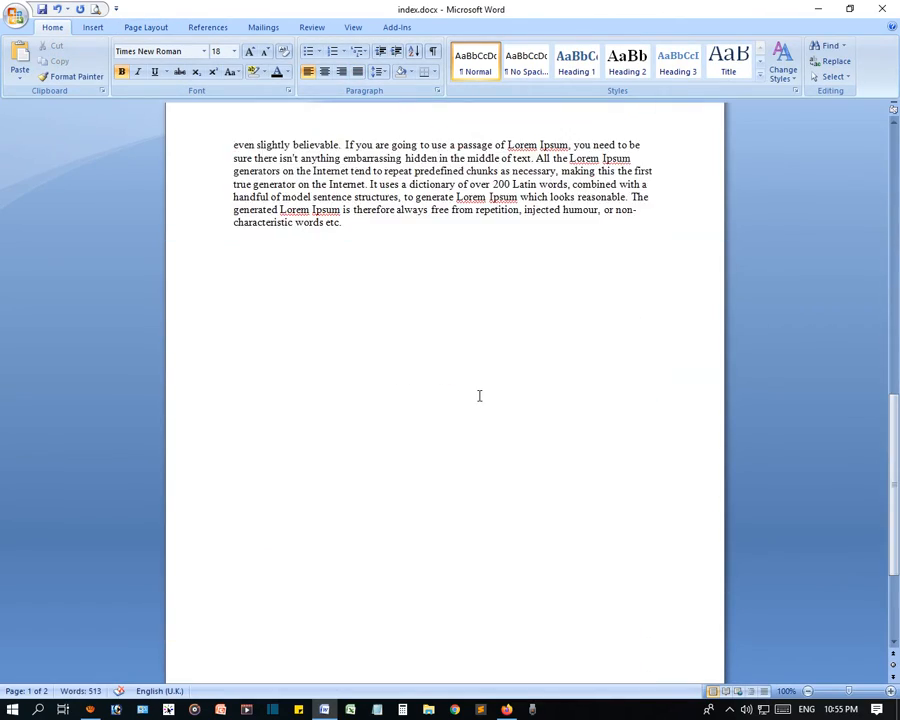
scroll(456, 384, up, 11)
scroll(446, 364, up, 3)
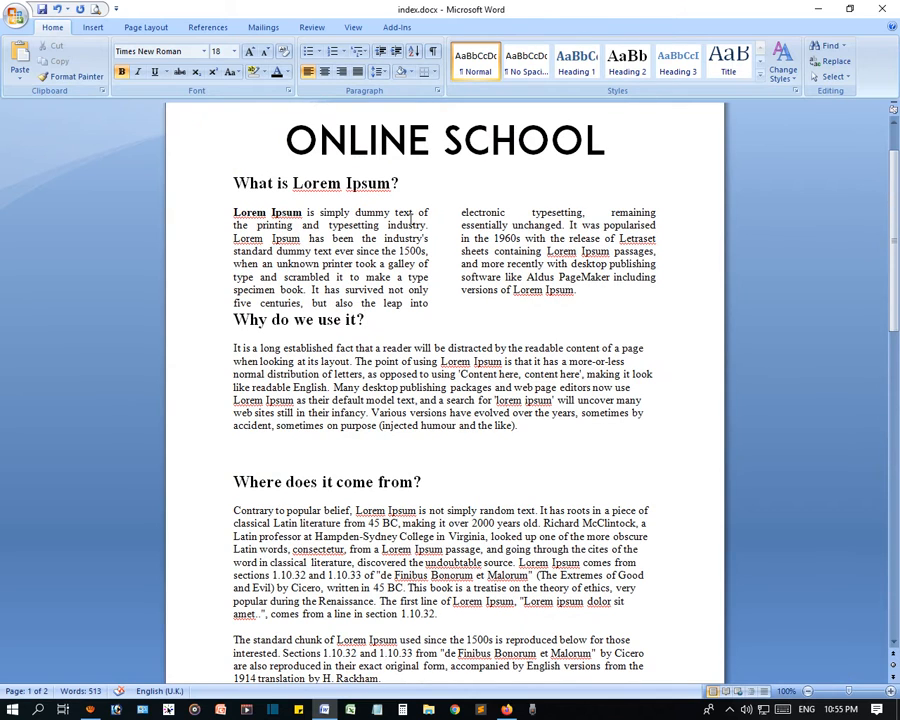
click(615, 151)
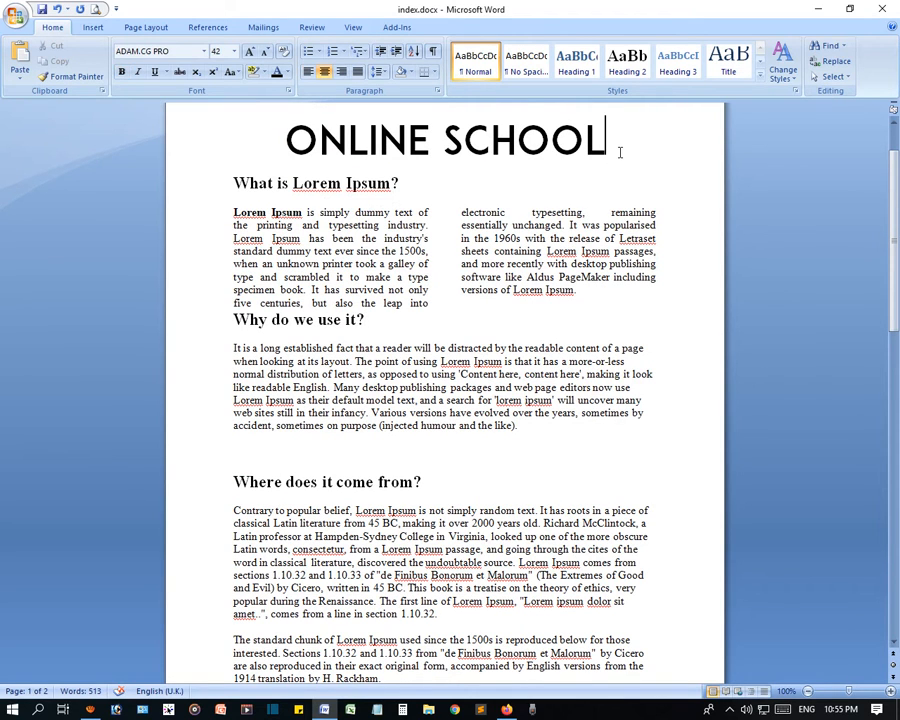
key(Return)
click(92, 27)
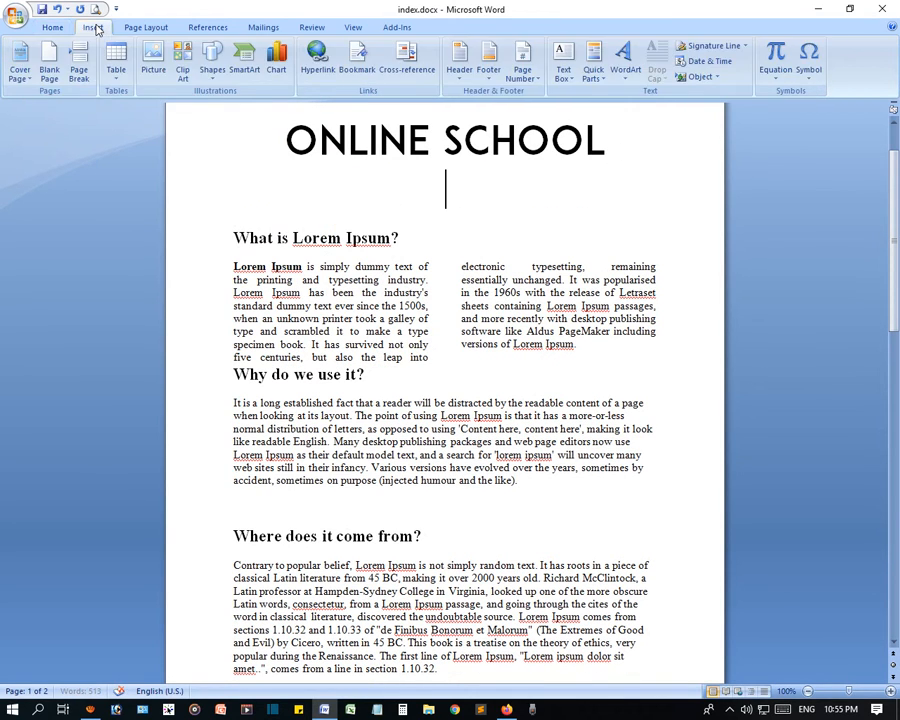
click(152, 56)
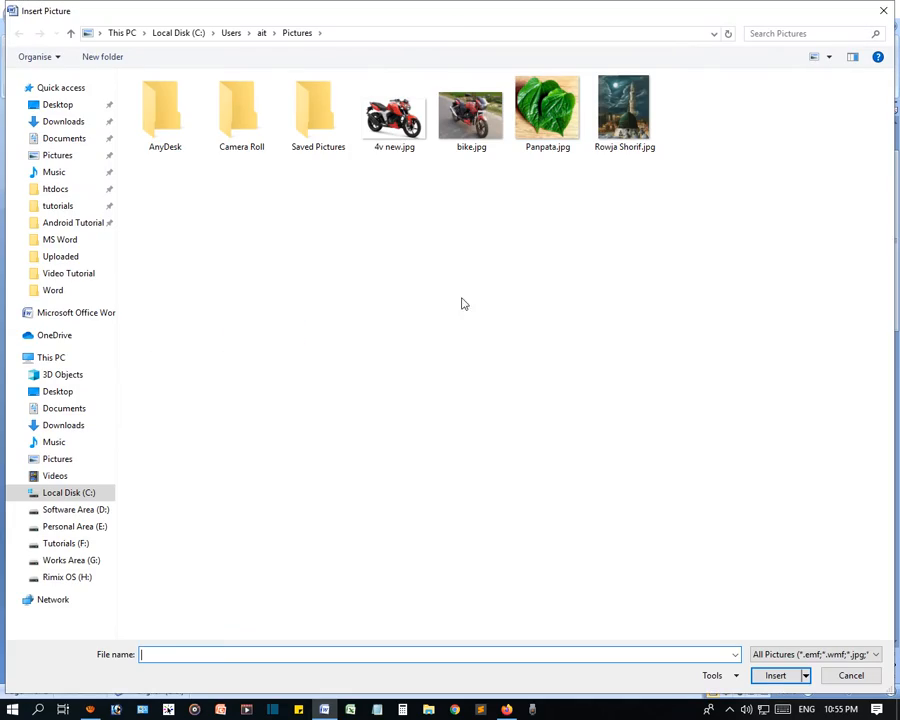
double_click(546, 104)
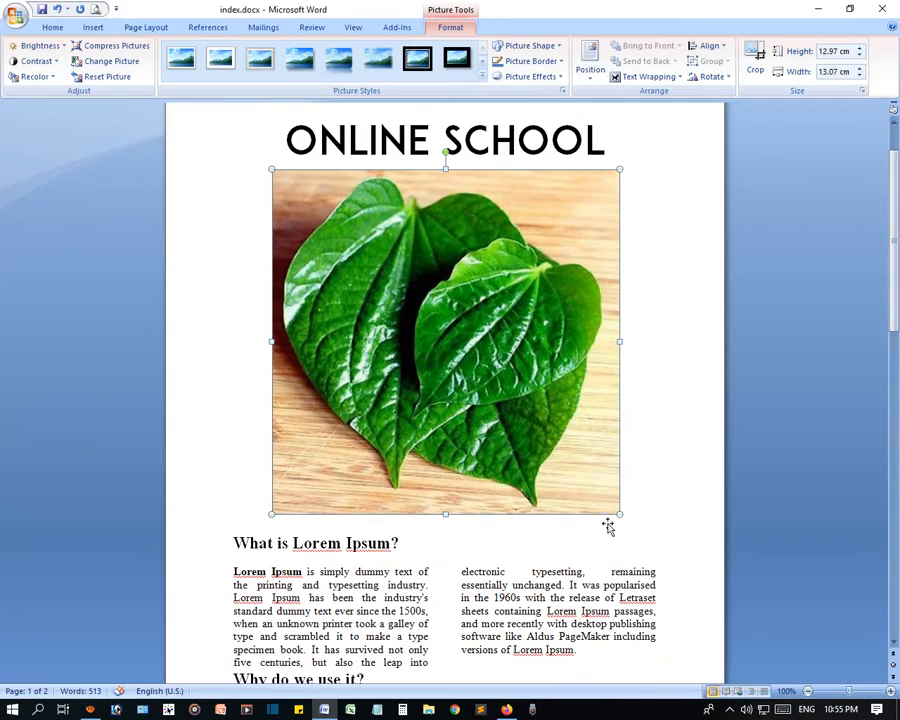
Shrink the leaf picture to about 6.19 cm high by 6.24 cm wide and apply the oval metallic-frame picture style.
drag(619, 514, 441, 266)
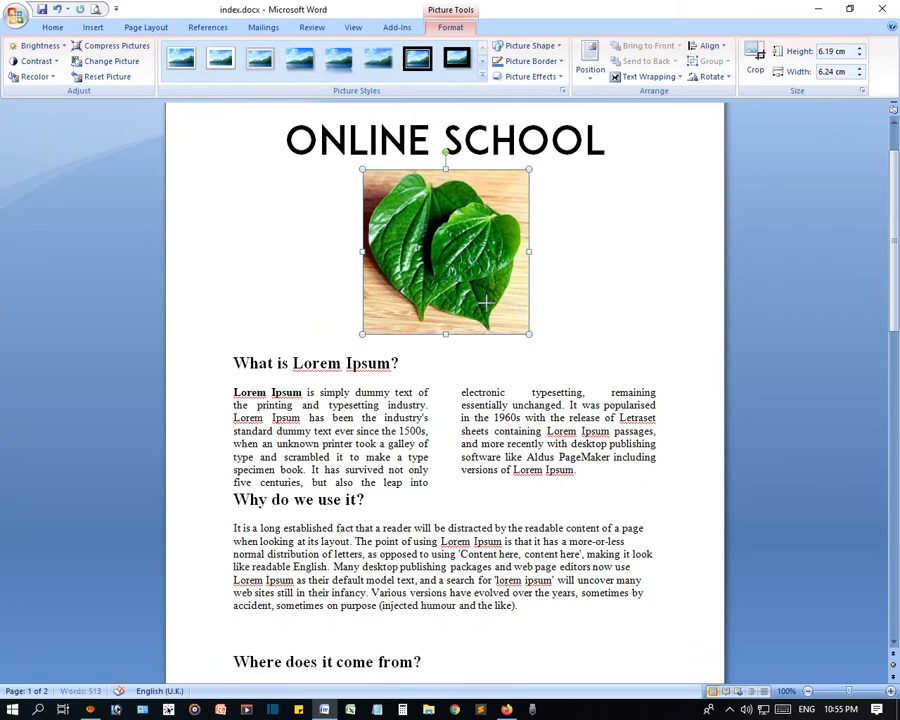
click(482, 79)
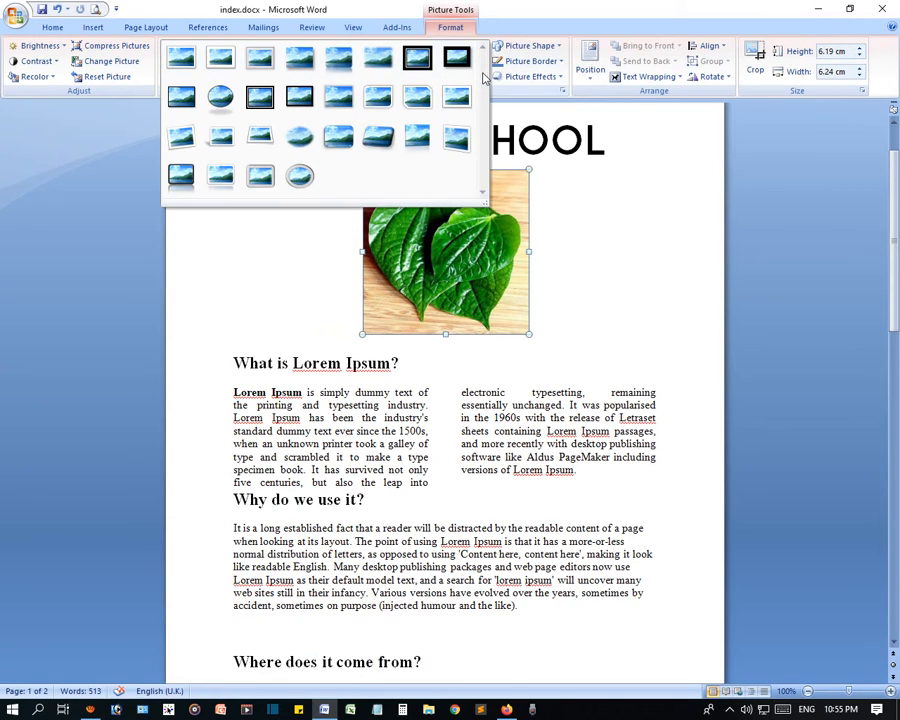
click(298, 178)
click(611, 388)
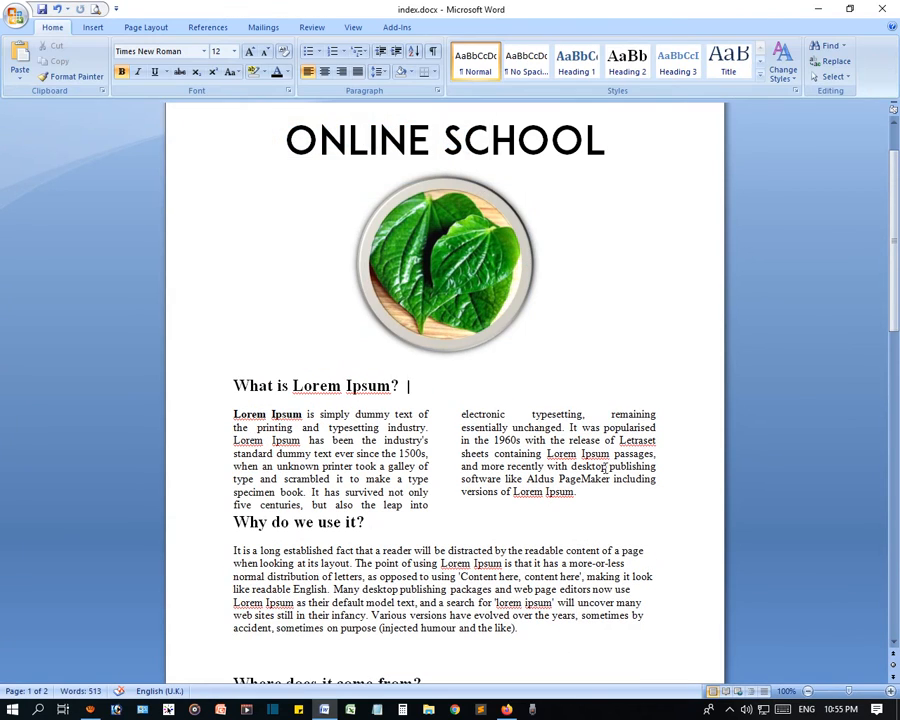
Add a blank line above the "Where can I get some?" heading on page 2.
scroll(566, 472, down, 5)
scroll(528, 415, up, 6)
scroll(528, 412, down, 4)
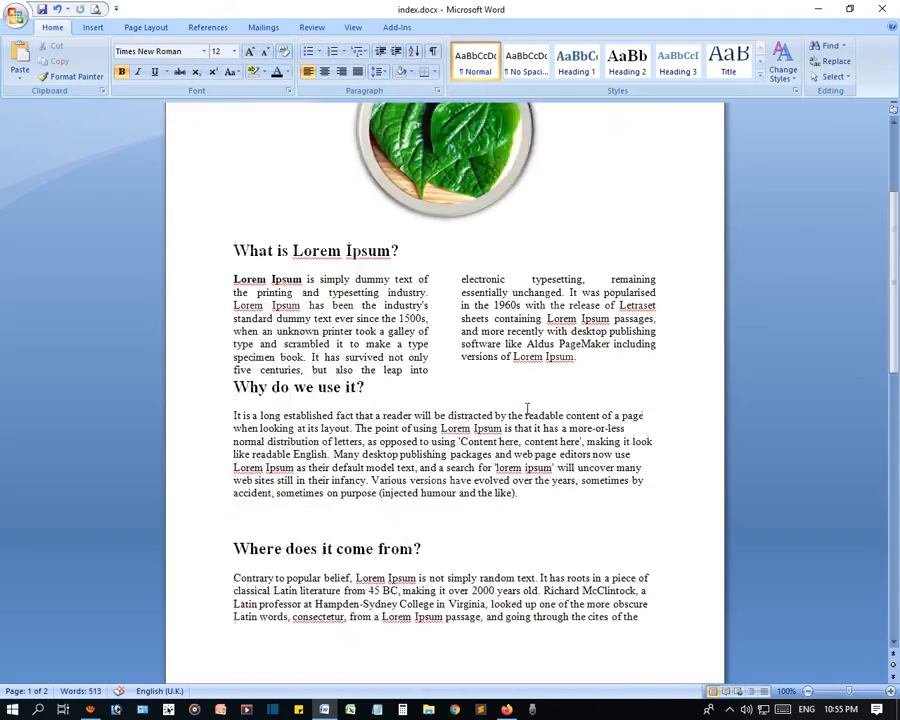
scroll(527, 408, down, 15)
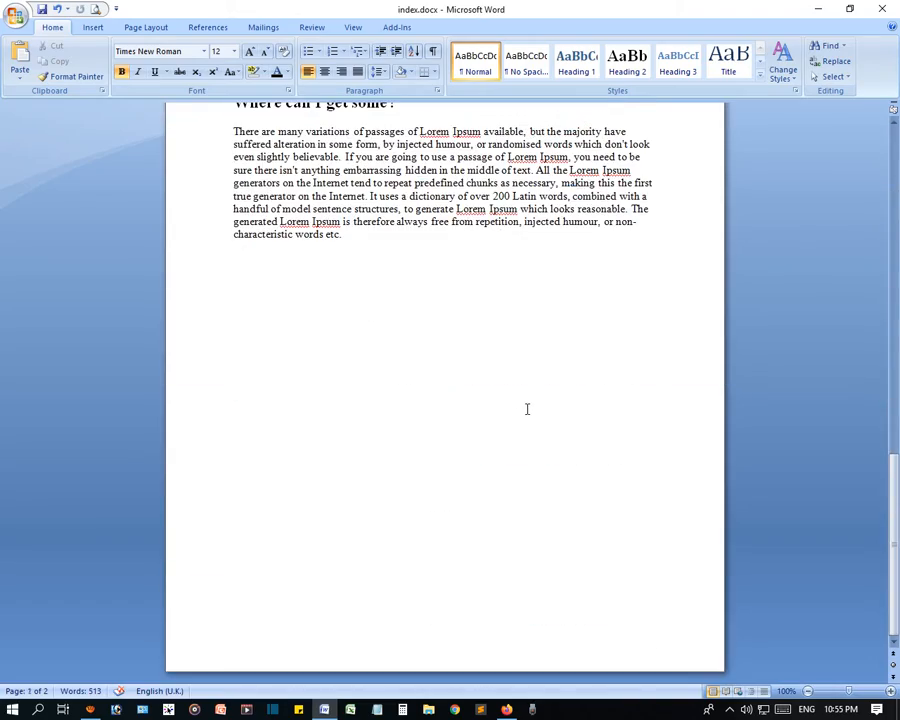
scroll(527, 408, up, 18)
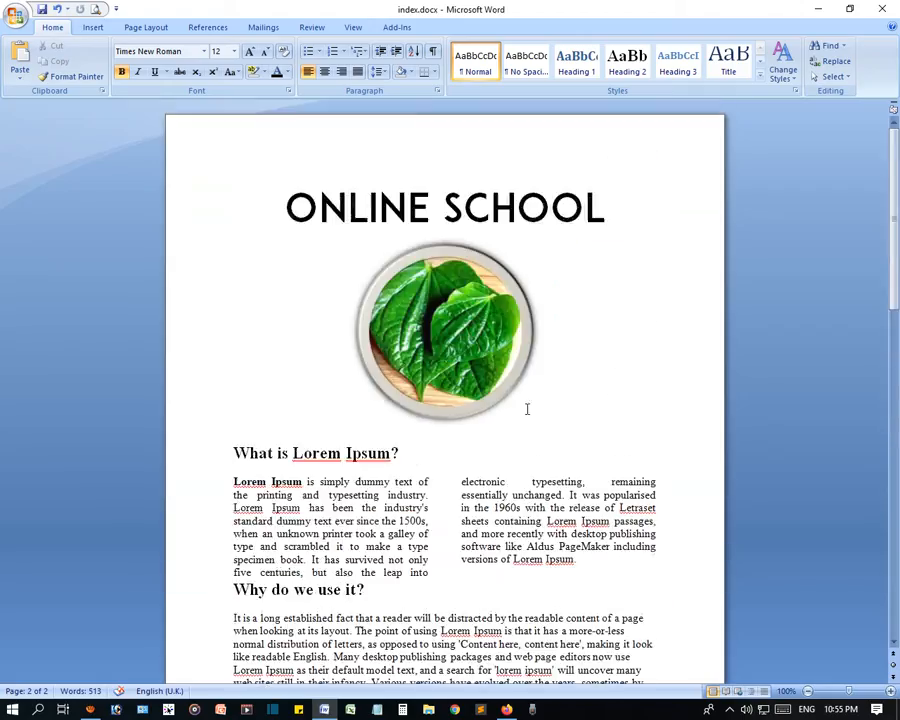
scroll(527, 410, down, 4)
scroll(527, 411, down, 12)
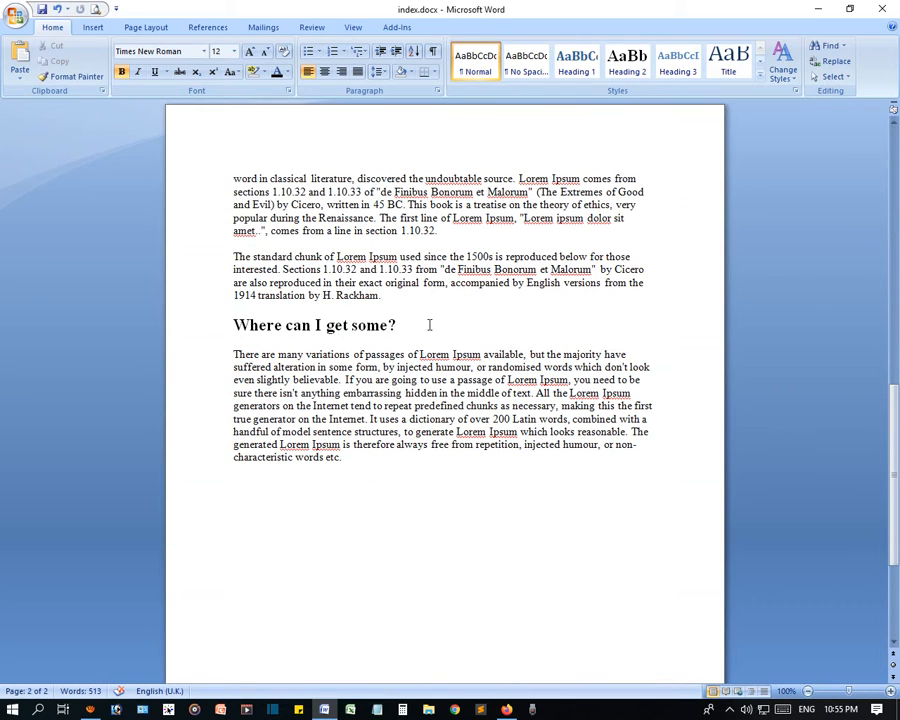
key(Return)
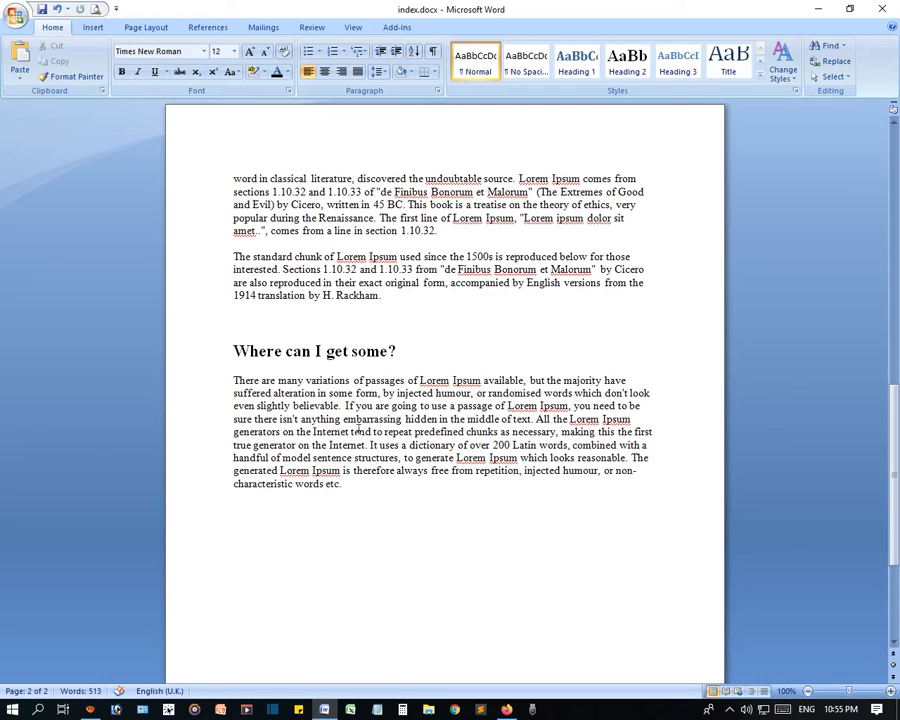
Draw a heart about 3.78 by 3.86 cm beside the "Where can I get some?" heading and apply the solid red shape style.
click(93, 28)
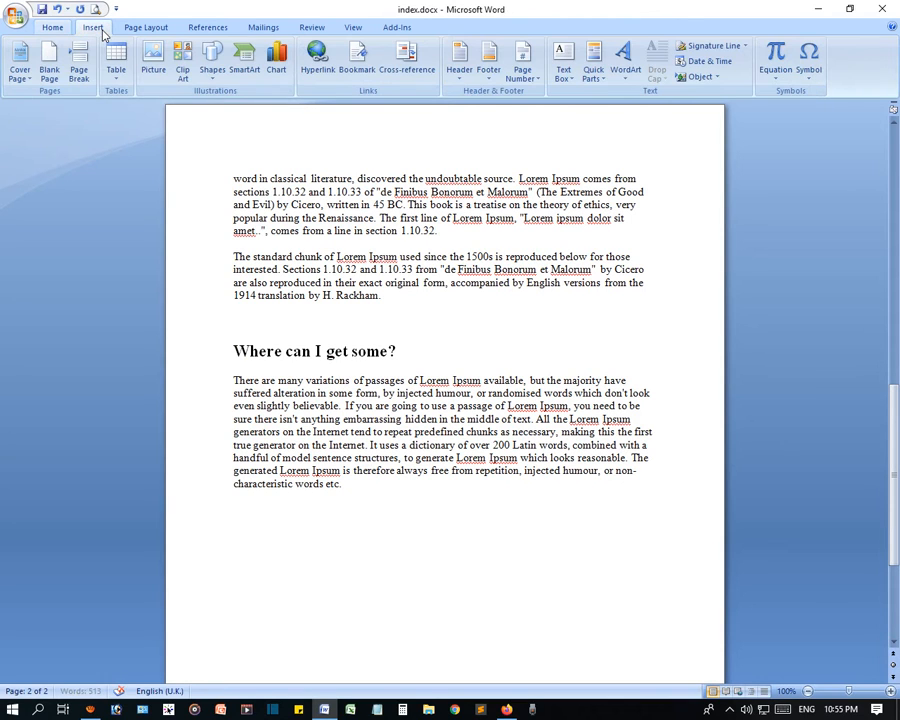
click(212, 64)
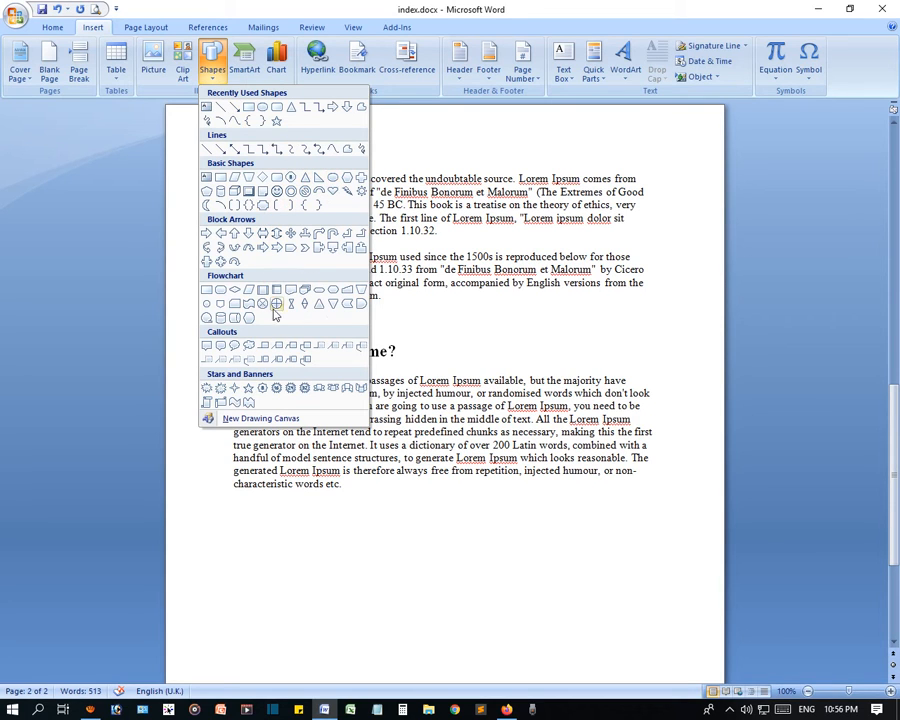
click(332, 245)
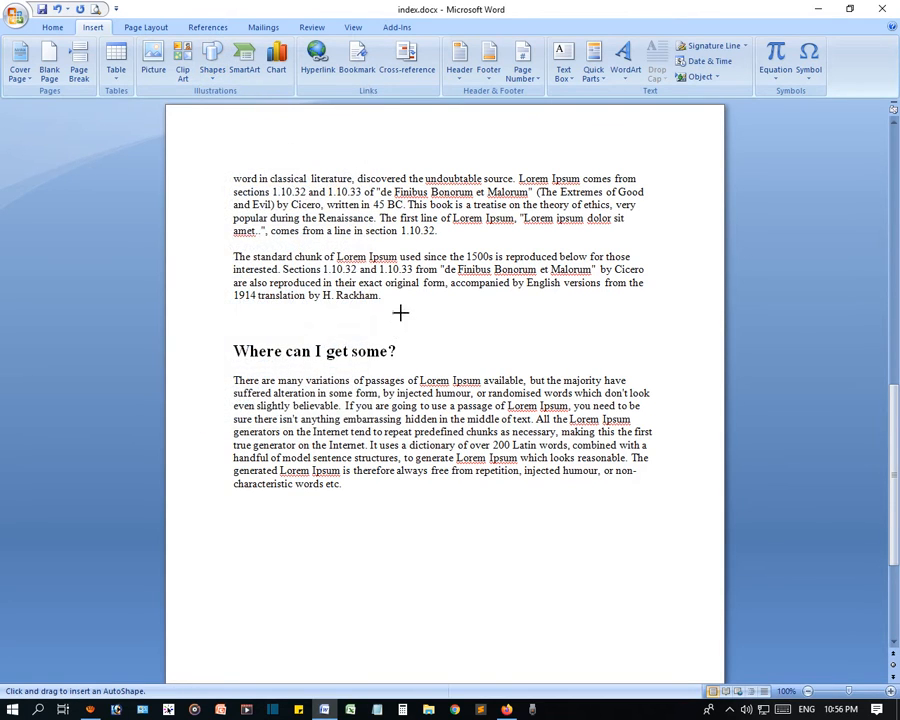
drag(390, 307, 492, 408)
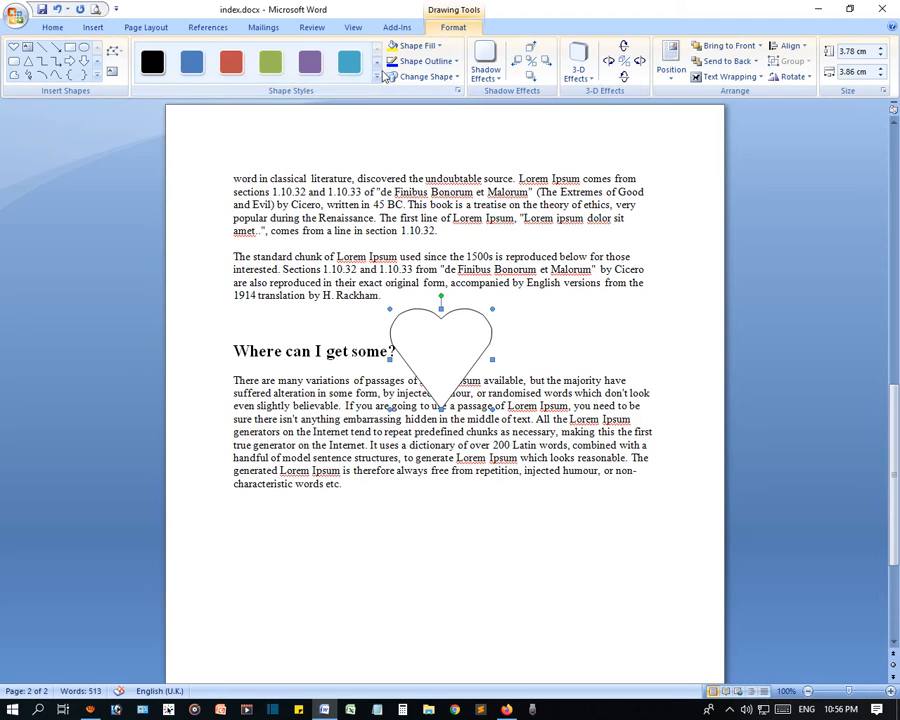
click(376, 75)
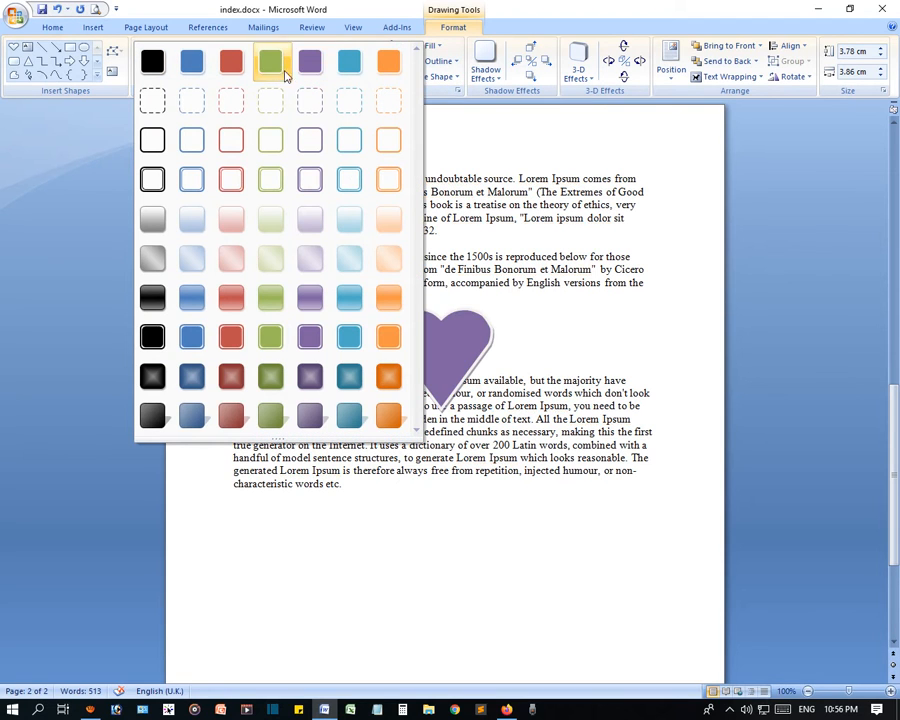
click(232, 70)
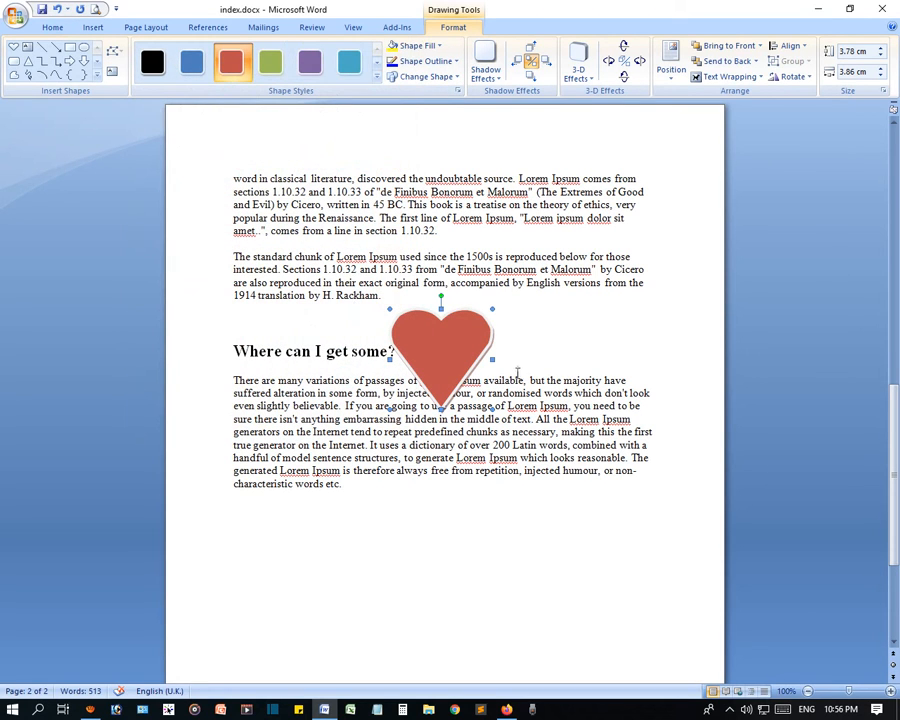
Set the heart's text wrapping to Square and move it into the middle of the paragraph under "Where can I get some?".
click(728, 77)
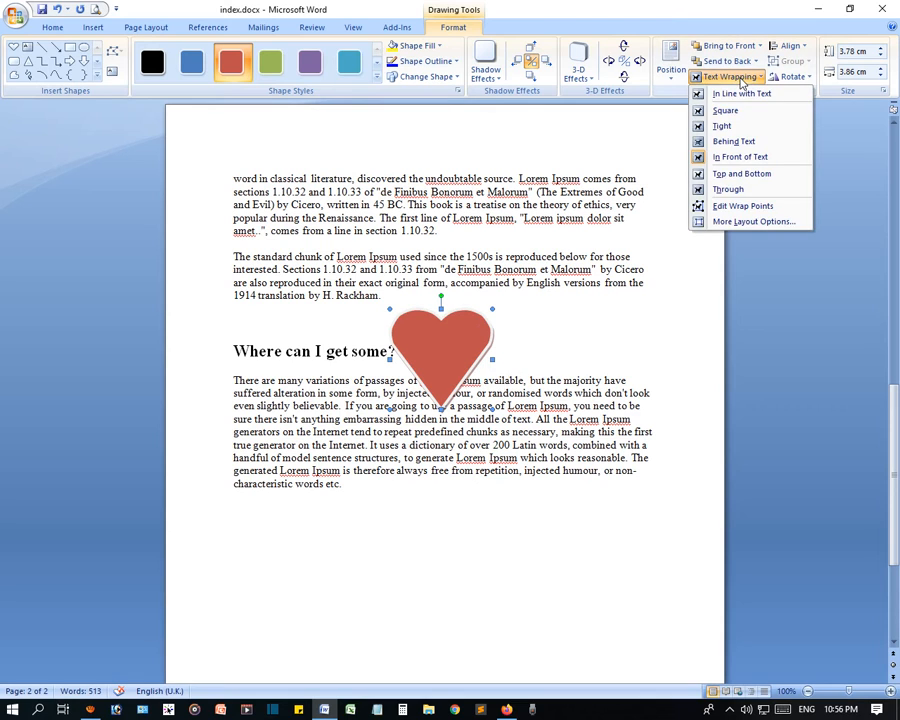
click(733, 114)
click(559, 437)
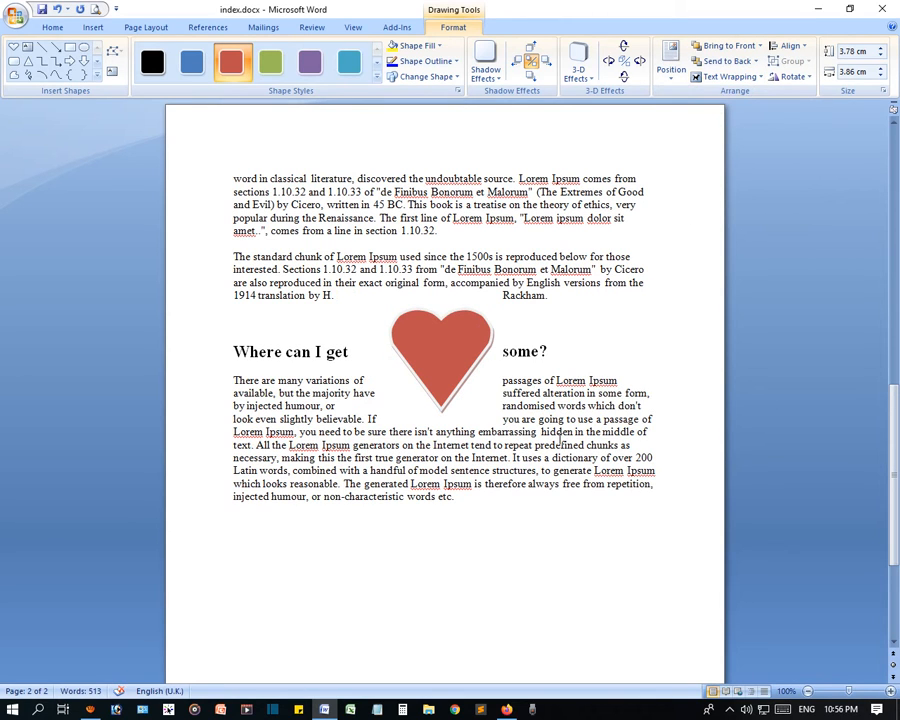
drag(440, 342, 446, 467)
click(568, 483)
click(446, 466)
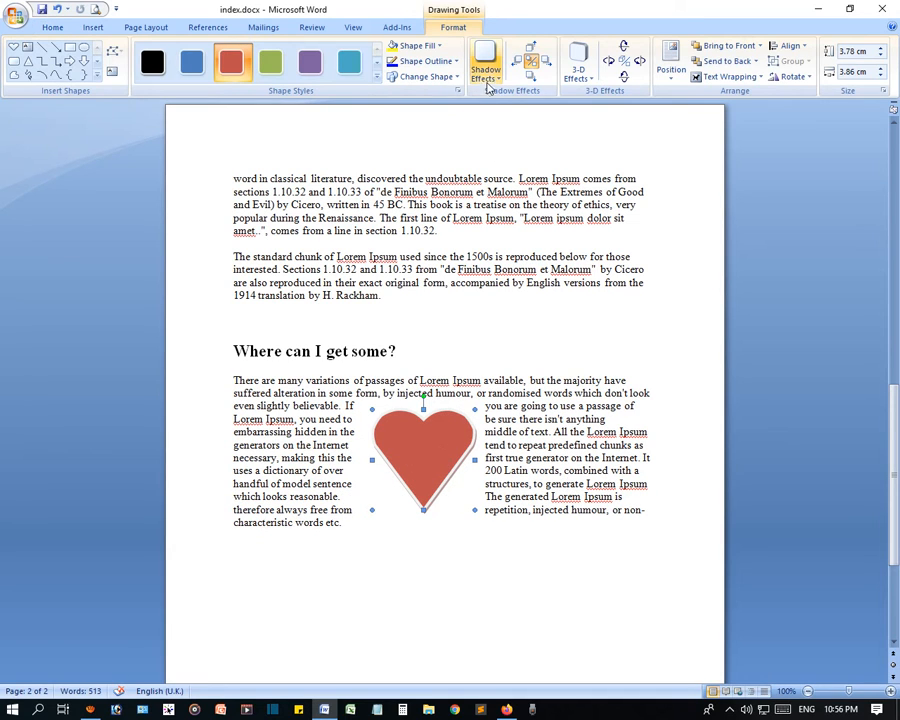
click(439, 47)
click(439, 47)
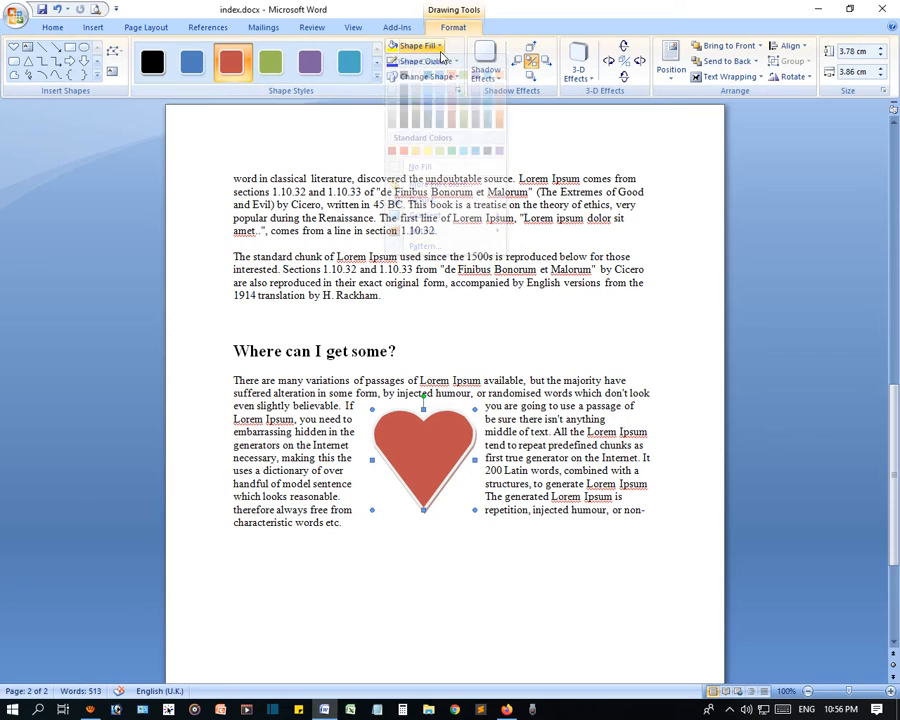
click(425, 77)
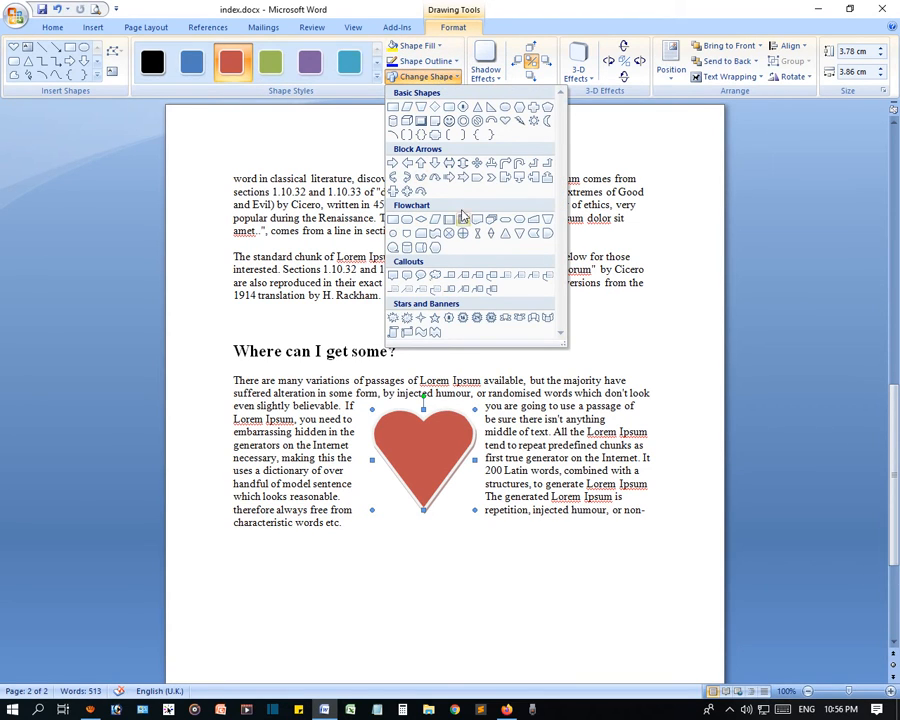
click(505, 122)
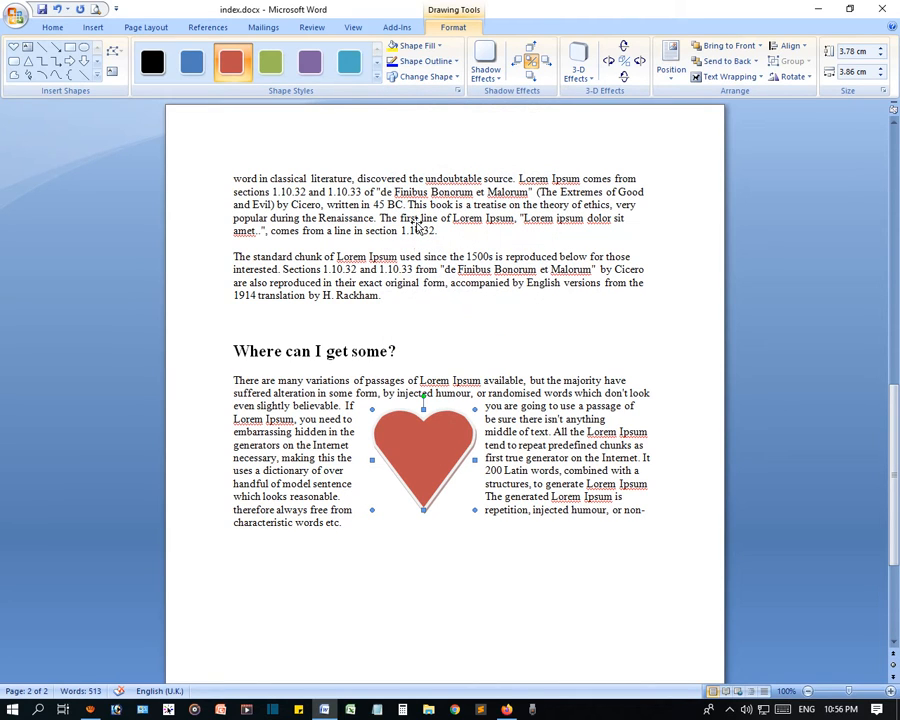
click(440, 77)
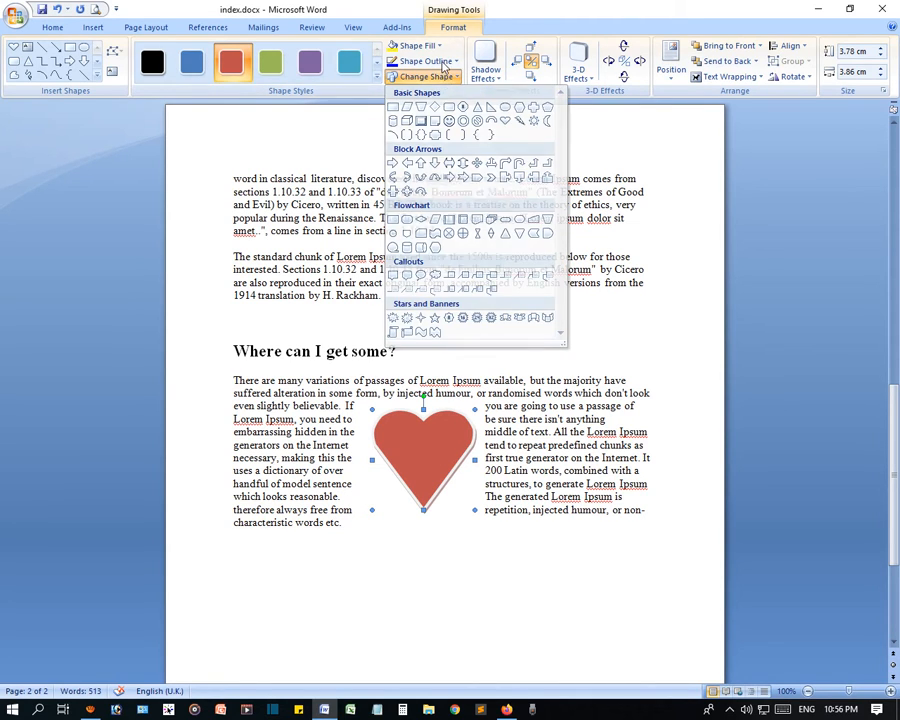
click(444, 62)
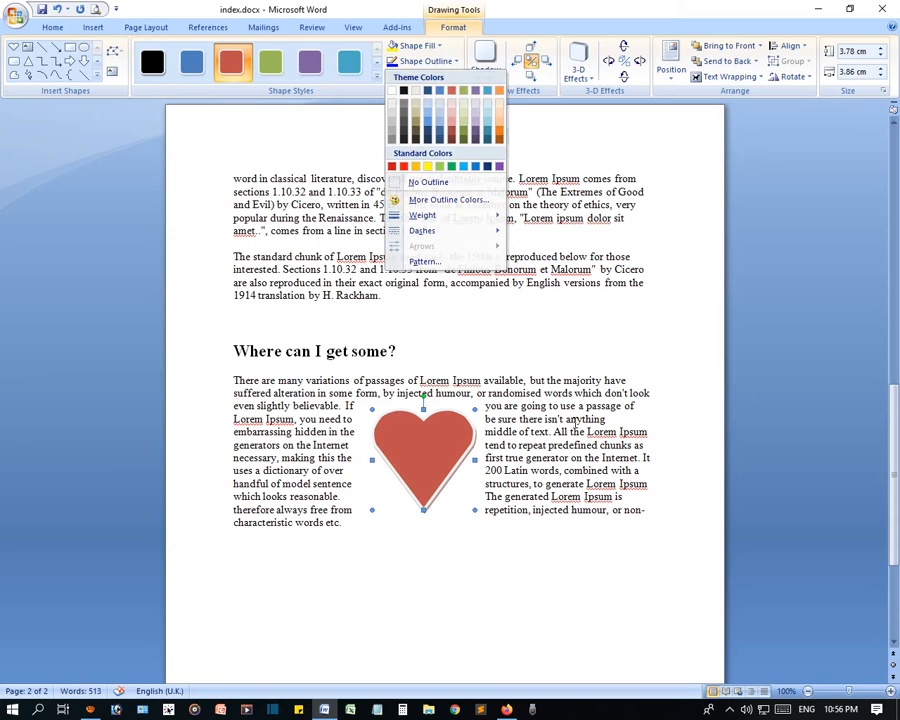
click(556, 534)
Insert a single-cell table on a centred line below the last paragraph of page 2.
scroll(560, 535, up, 5)
scroll(575, 539, down, 6)
click(616, 545)
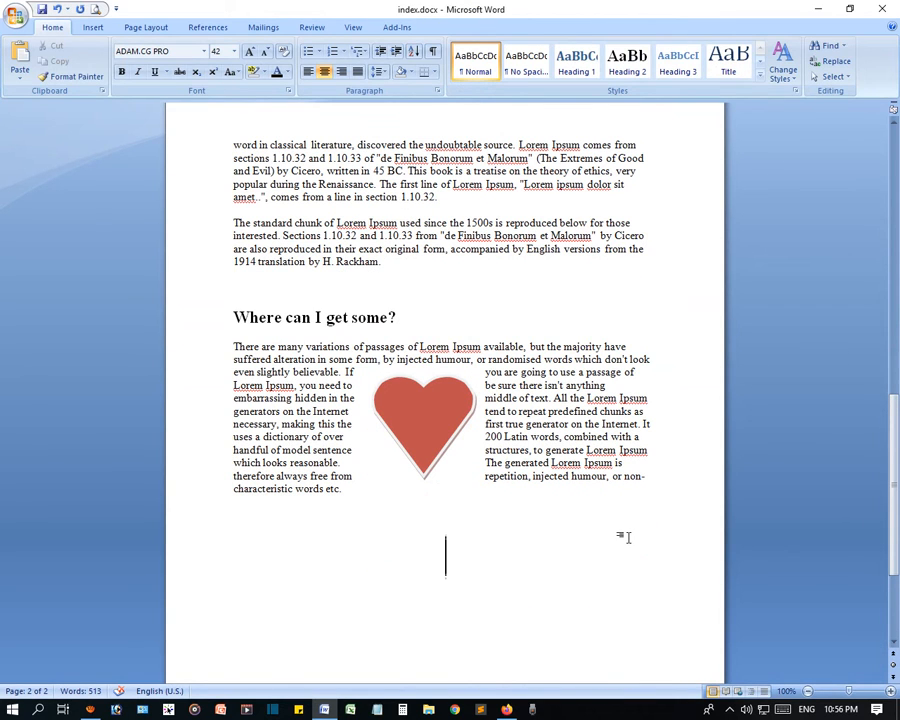
scroll(626, 538, down, 4)
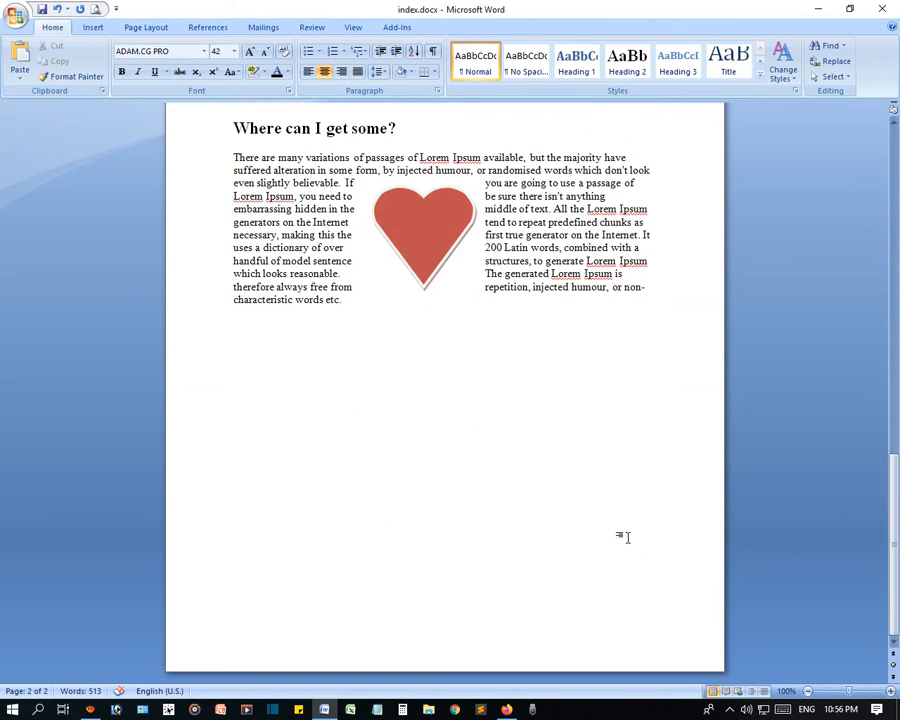
click(92, 27)
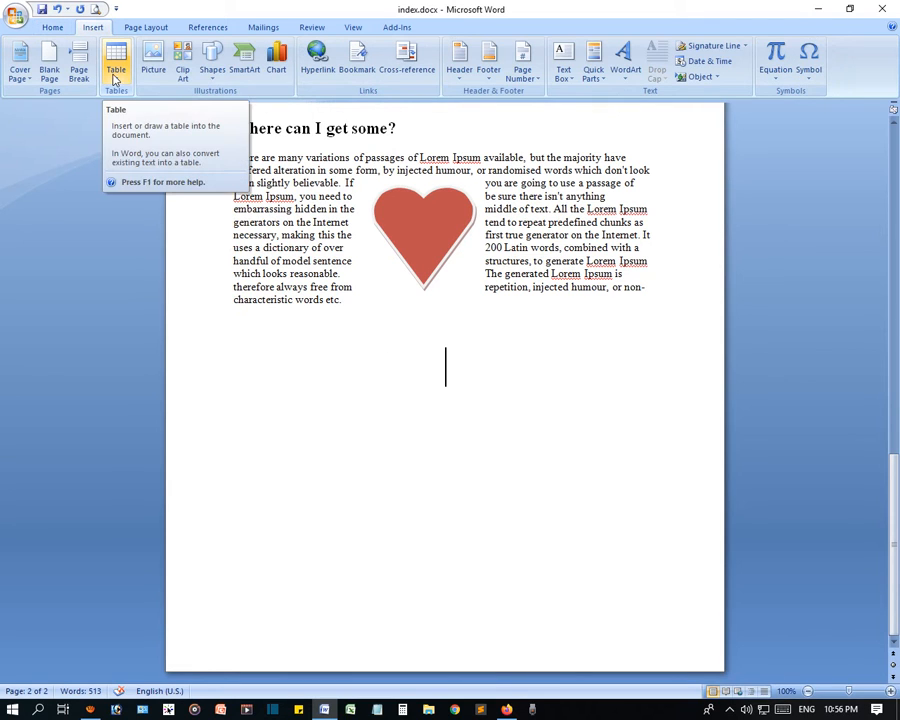
click(114, 66)
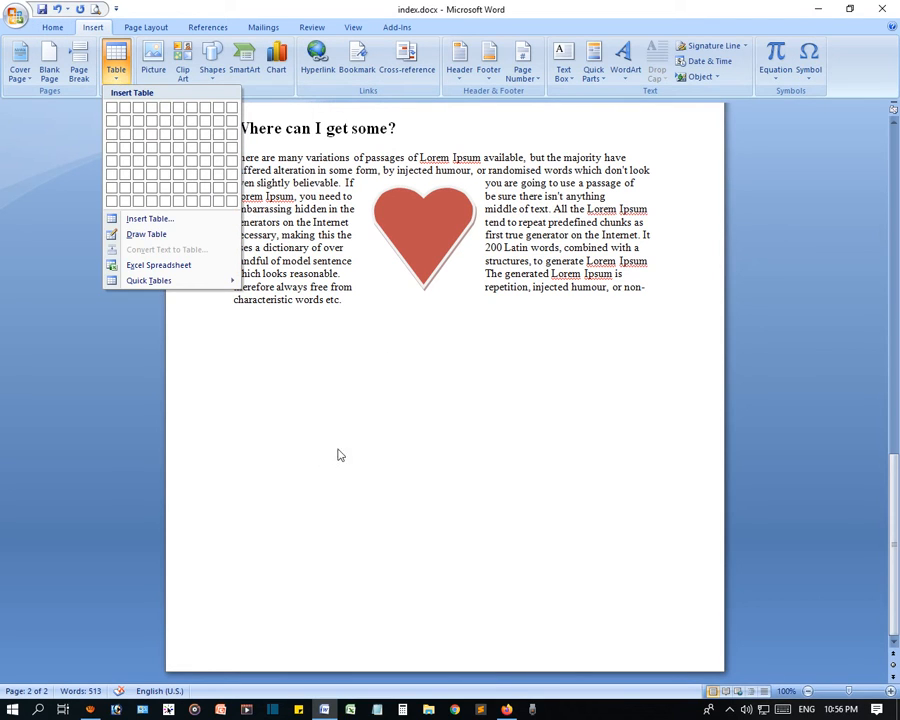
click(125, 108)
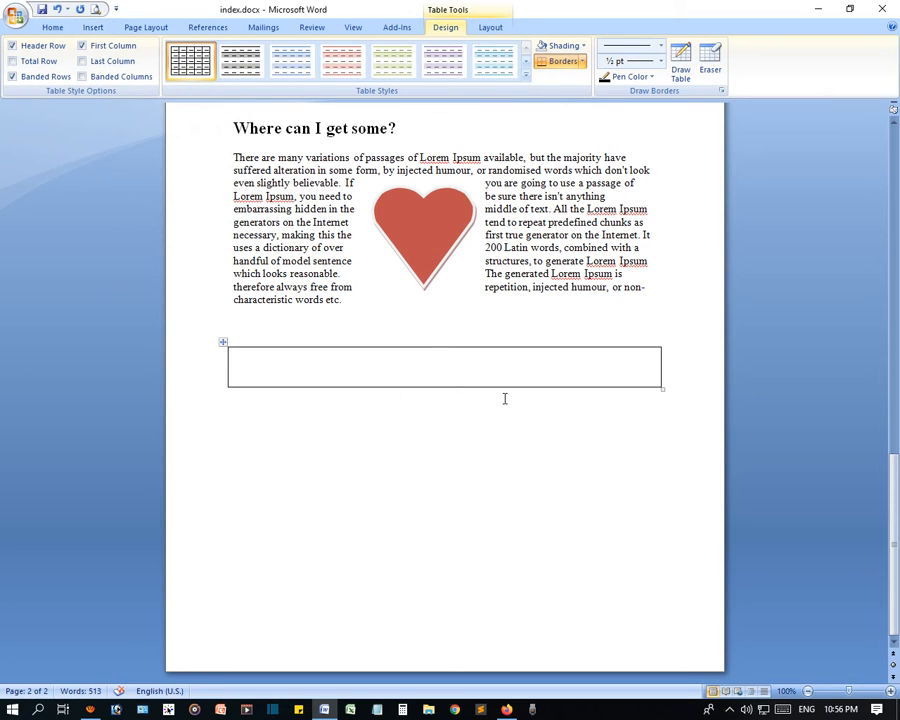
Enter "©COPYRIGHT ONLINE SCHOOL 2020" in the table cell.
text(C)
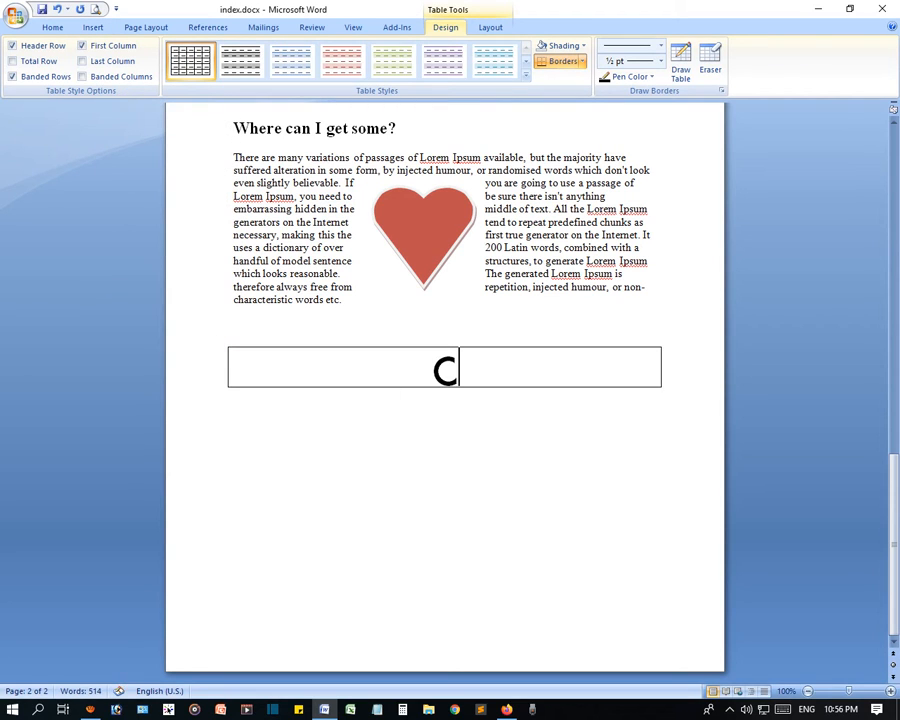
text(OPYRIGHT)
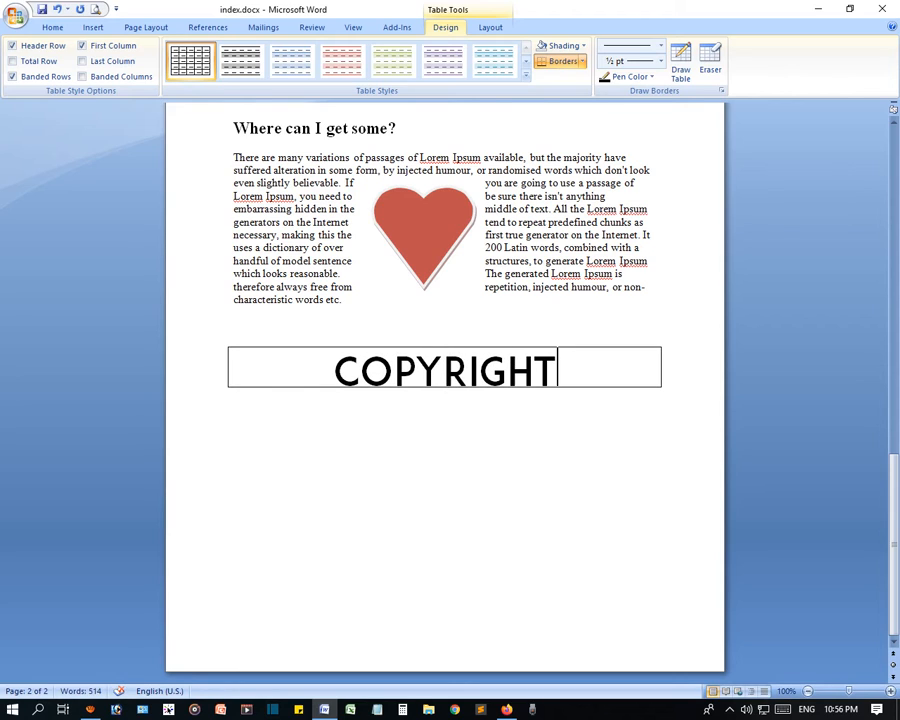
key(Home)
text((c))
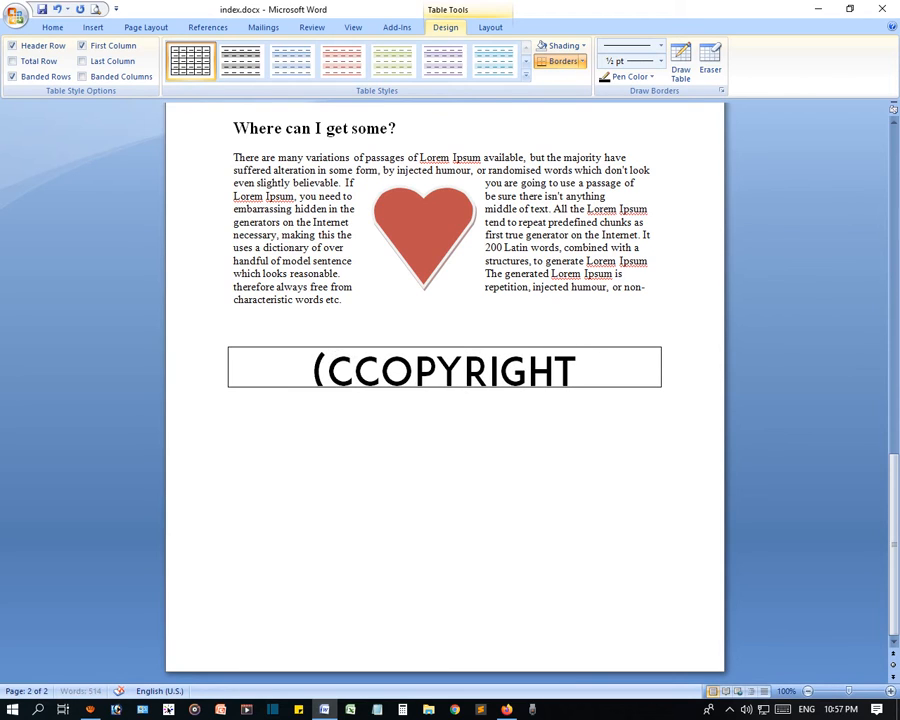
key(End)
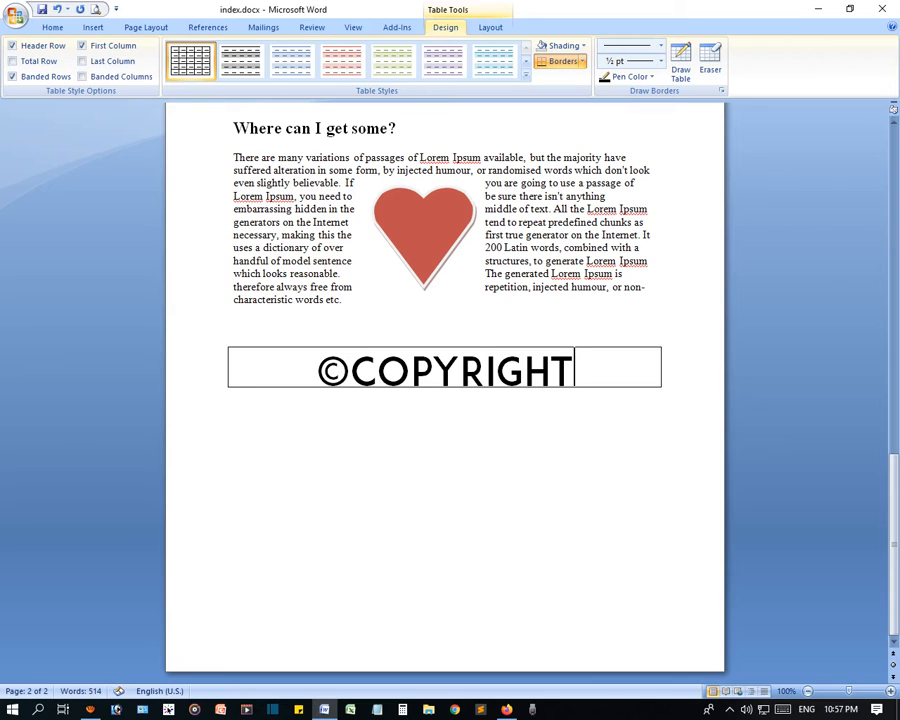
text(ONLINE SCHOOL)
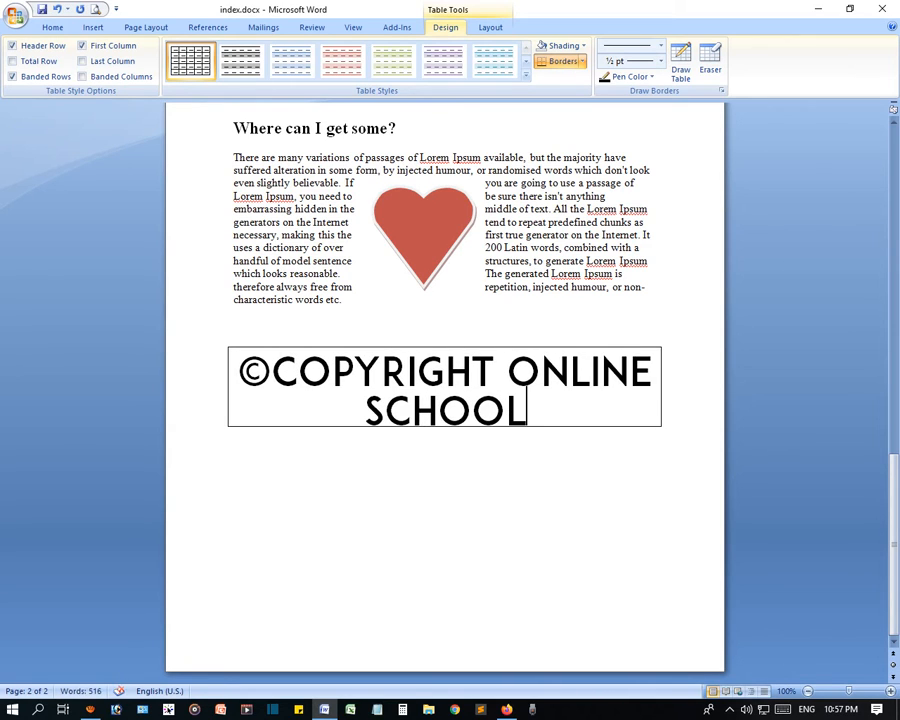
text( 2020)
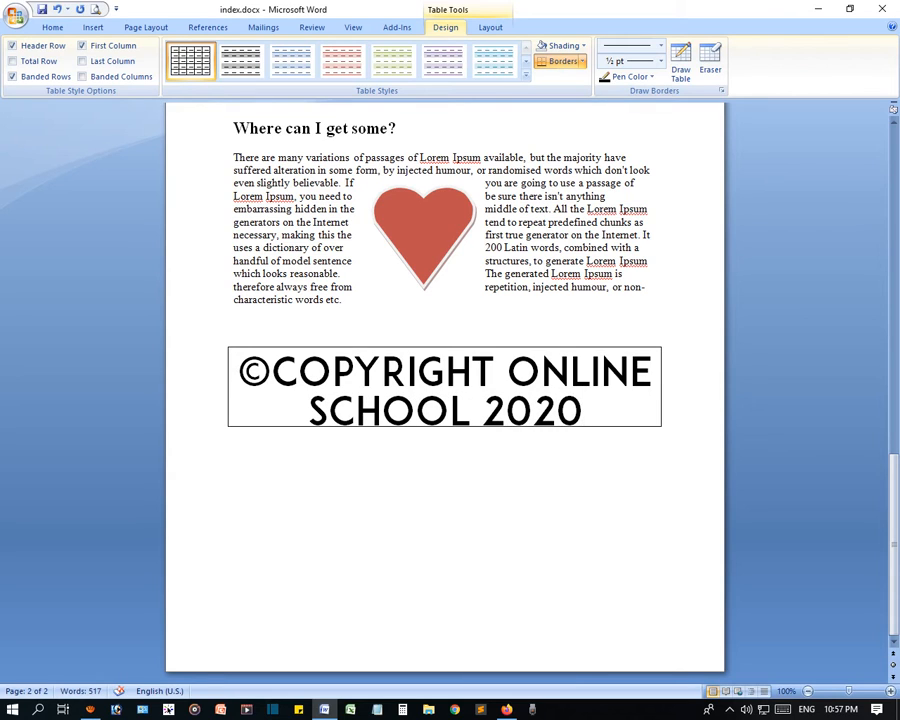
Reduce the copyright text in the table cell to 20 pt so it fits on one line.
drag(598, 415, 240, 367)
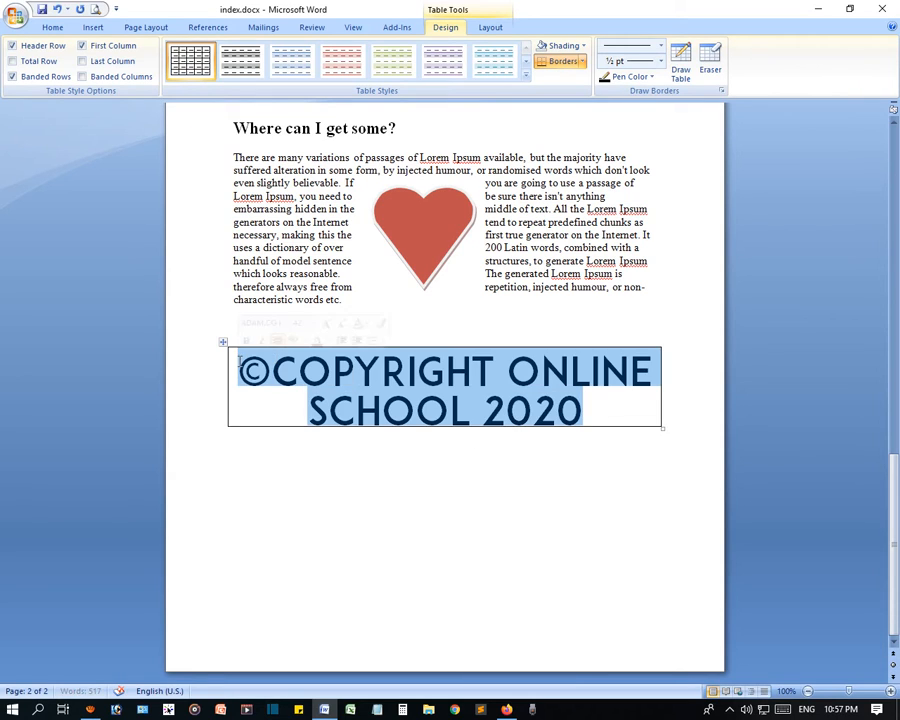
key(ctrl+bracketleft)
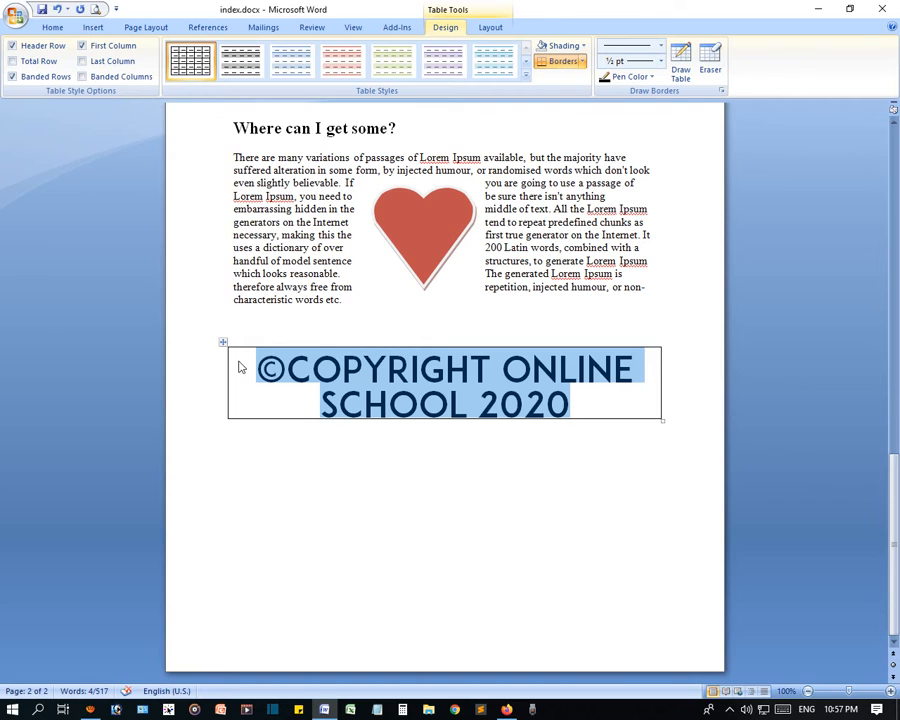
key(ctrl+bracketleft)
key(ctrl+bracketleft)
key(ctrl+bracketleft)
key(ctrl+bracketleft)
key(ctrl+bracketleft)
key(ctrl+bracketleft)
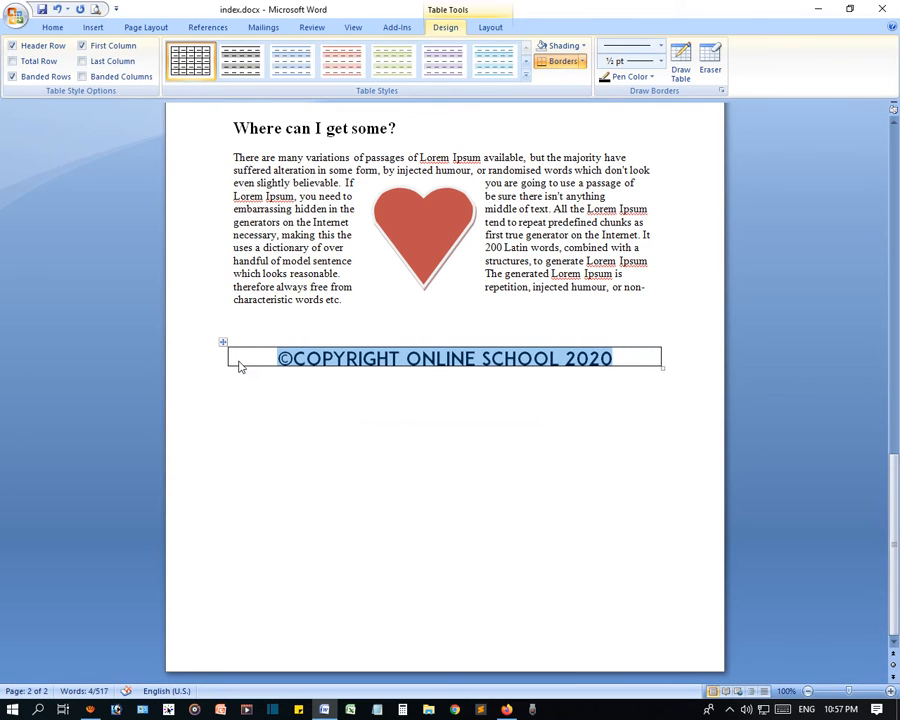
click(405, 408)
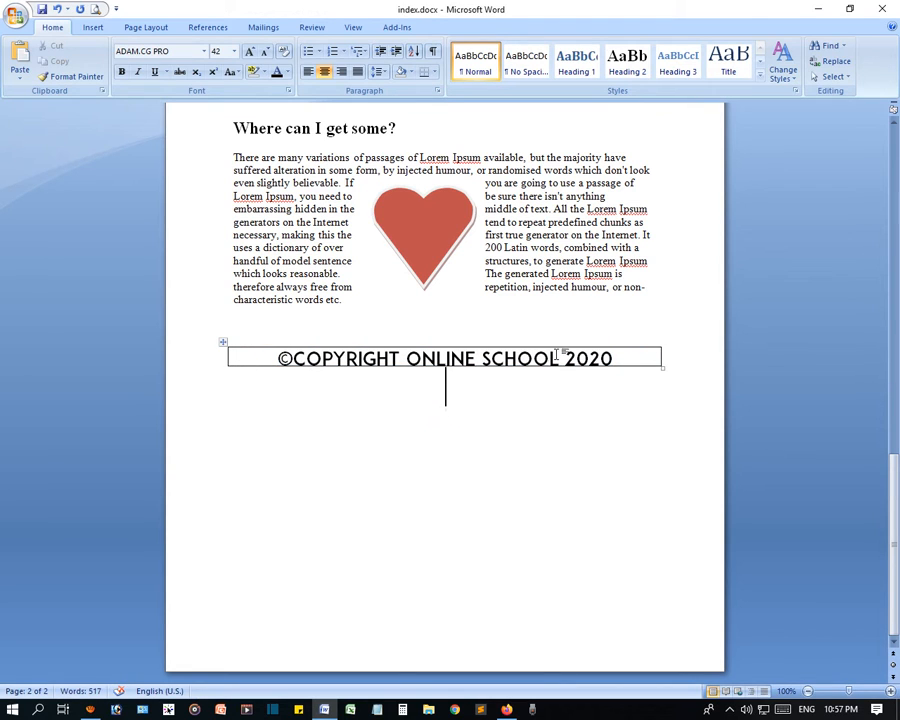
Move the copyright text out of the table to the line below it and delete the empty table.
drag(619, 357, 265, 362)
key(ctrl+c)
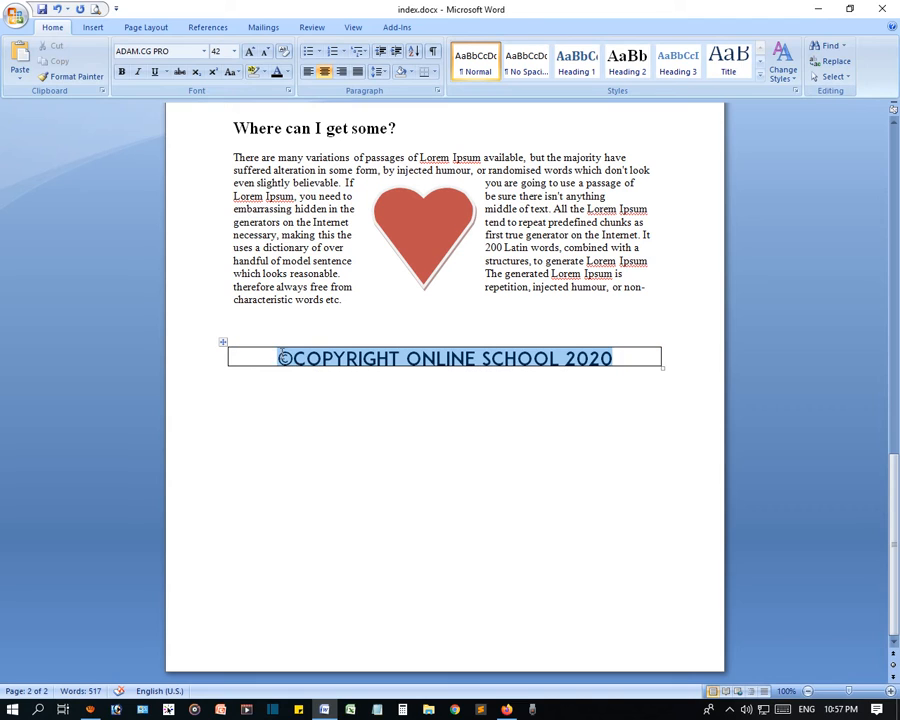
key(Delete)
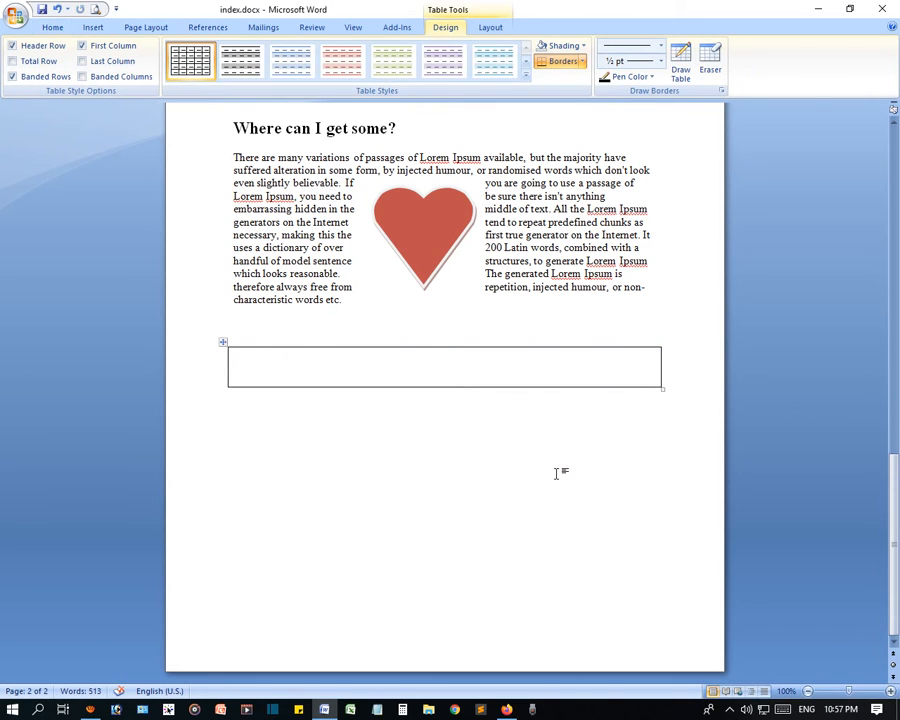
click(556, 470)
key(ctrl+v)
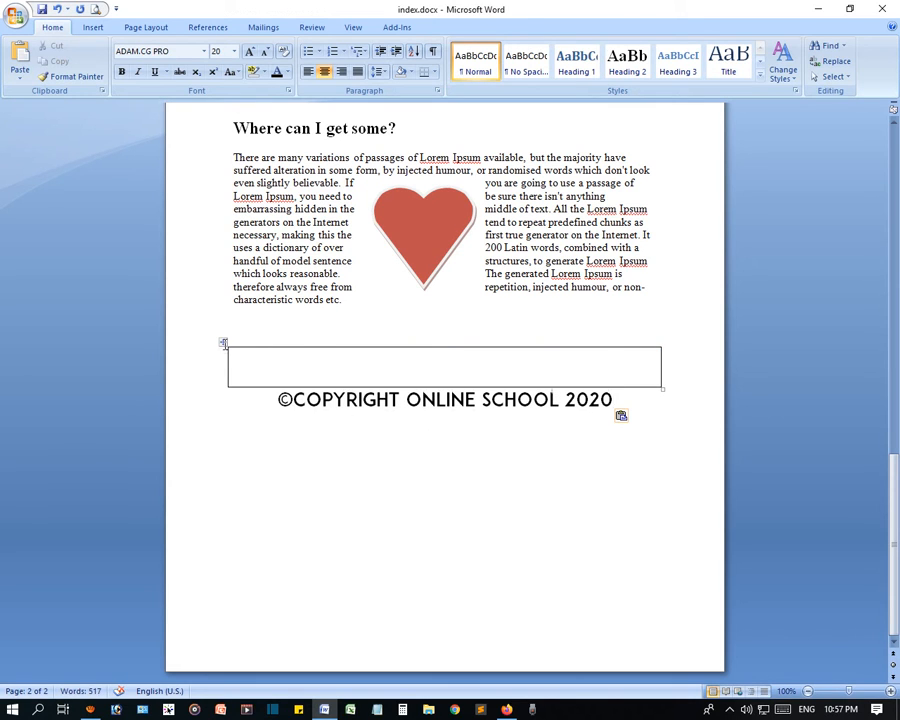
click(223, 342)
key(BackSpace)
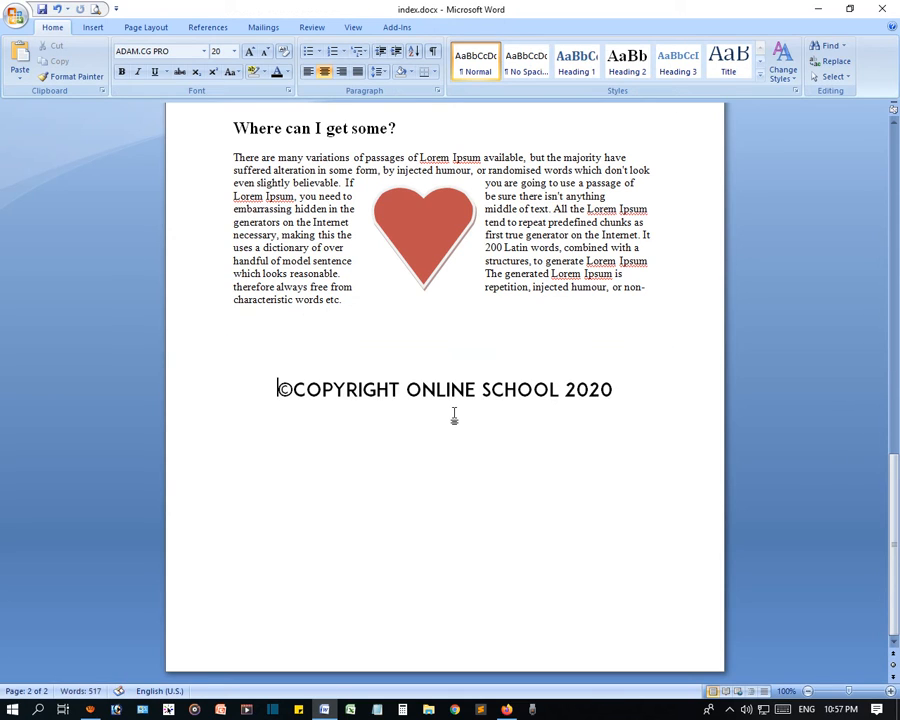
Reduce the "©COPYRIGHT ONLINE SCHOOL 2020" line to 14 pt.
drag(614, 390, 269, 392)
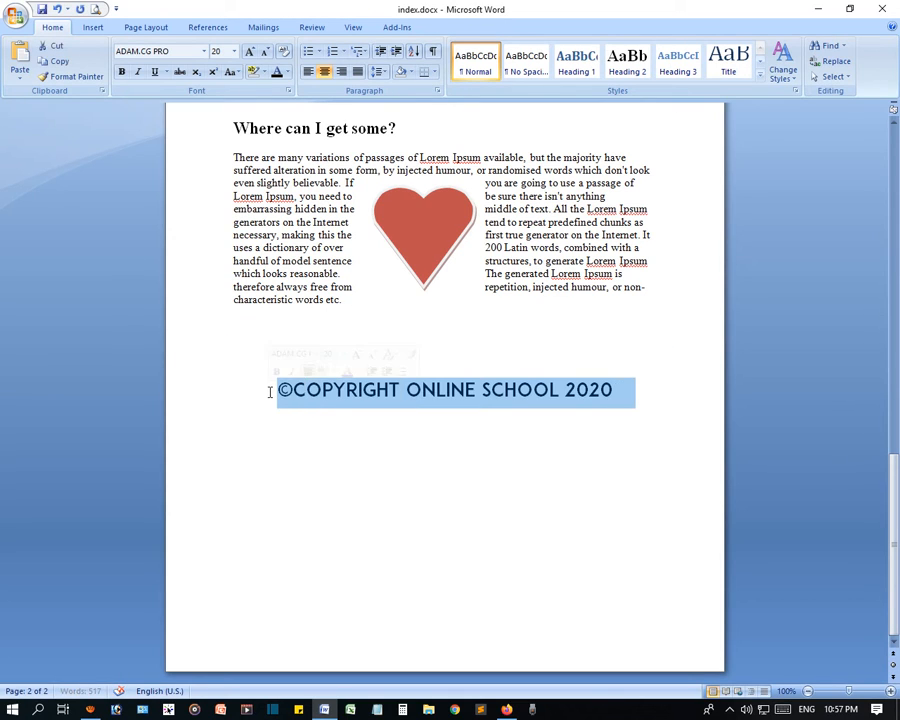
key(ctrl+bracketleft)
key(ctrl+bracketleft)
key(ctrl+bracketleft)
key(ctrl+bracketleft)
key(ctrl+bracketleft)
key(ctrl+bracketleft)
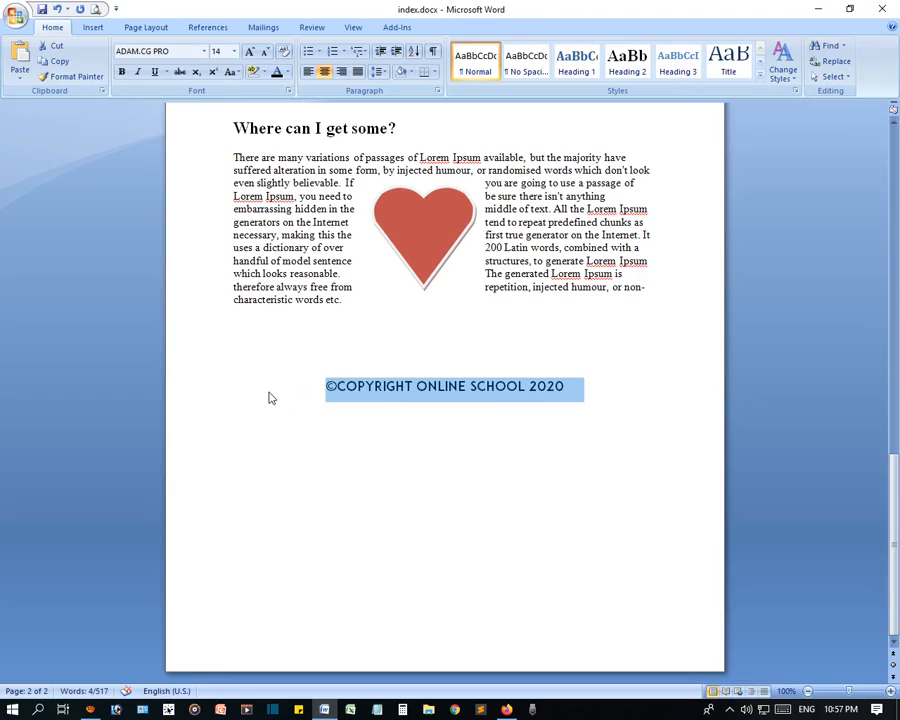
Review the layout of both pages, from the ONLINE SCHOOL heading to the copyright line.
scroll(271, 395, up, 9)
scroll(276, 393, down, 8)
click(425, 405)
click(431, 366)
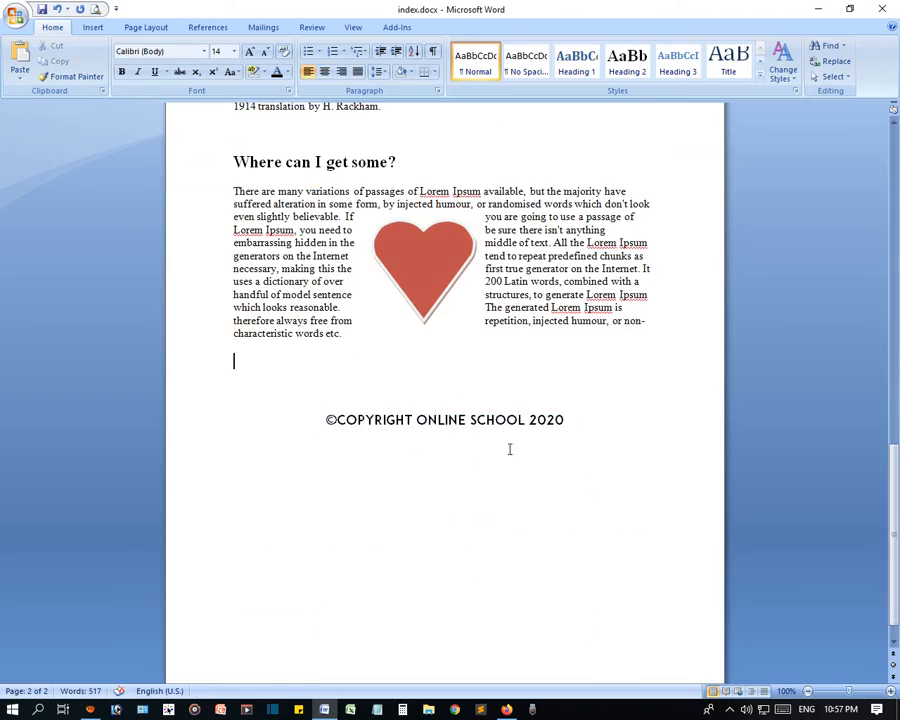
scroll(620, 476, down, 1)
scroll(620, 476, up, 15)
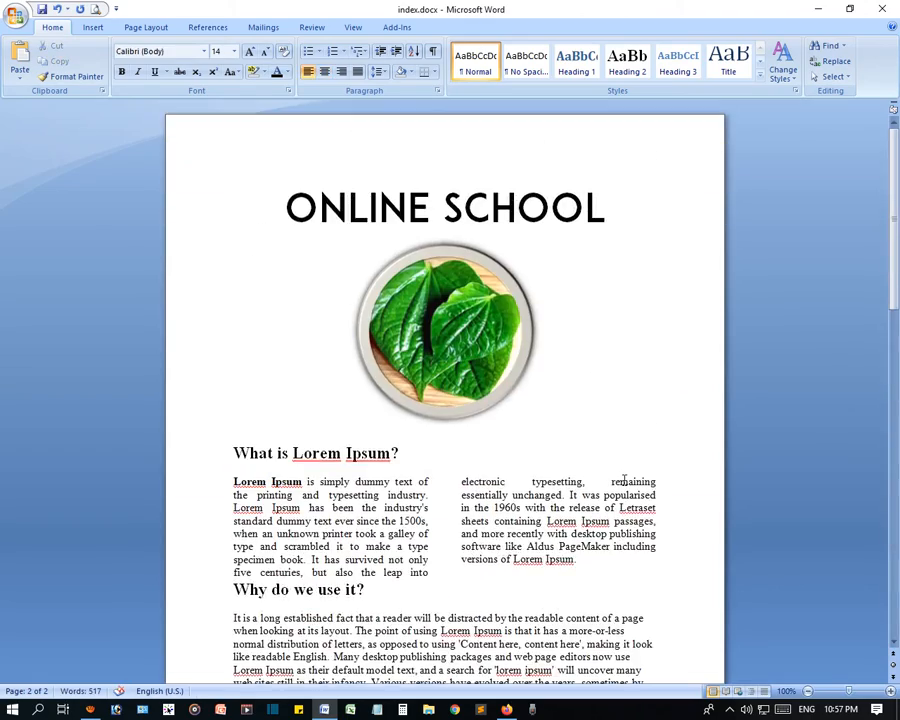
scroll(624, 482, down, 14)
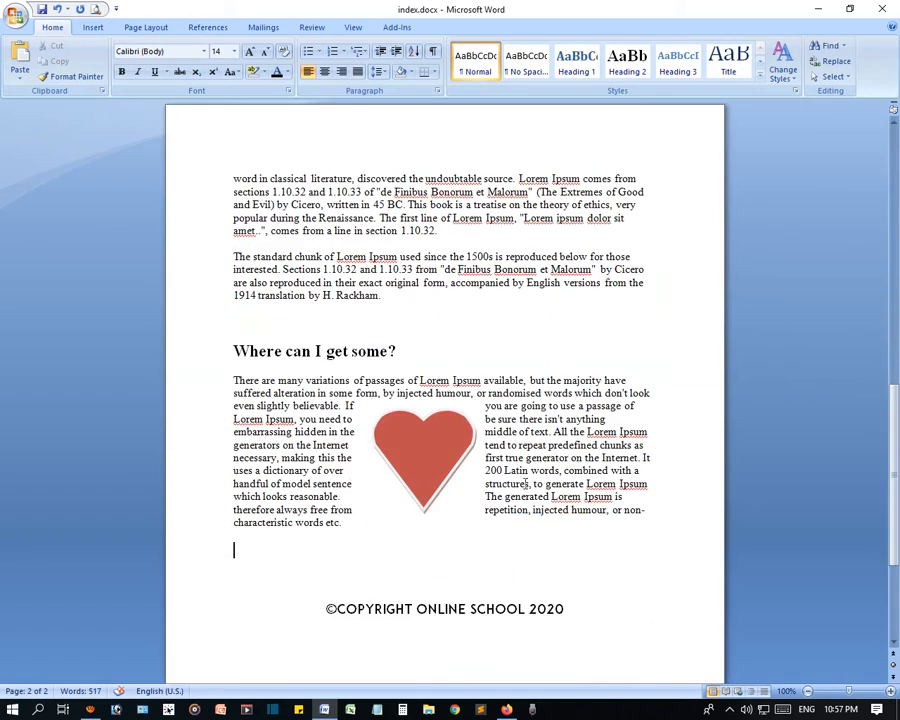
scroll(525, 484, up, 15)
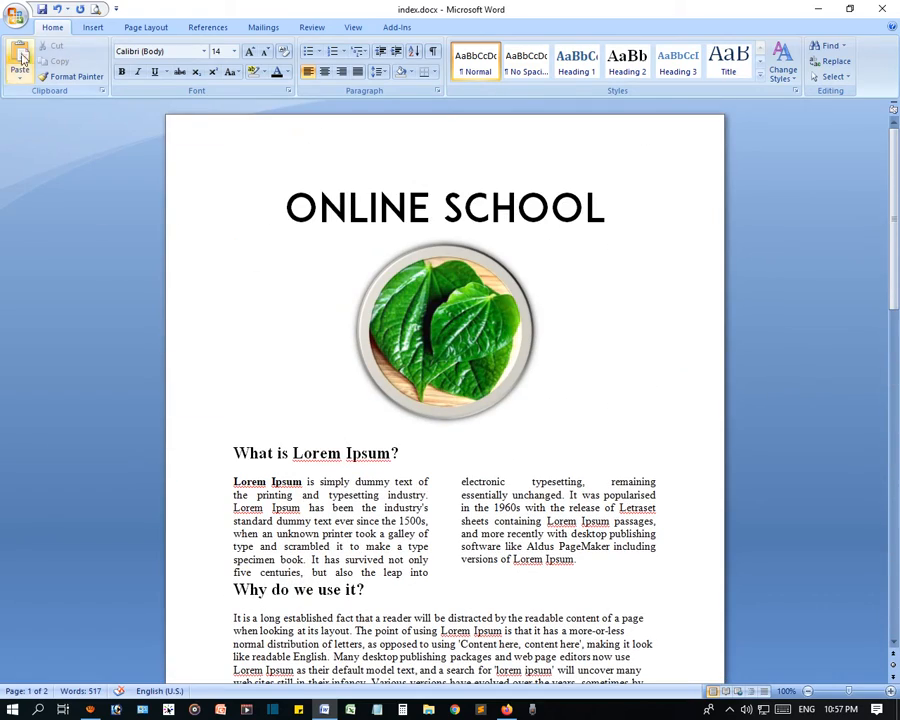
Save the document as index.htm in the html folder with the Web Page (*.htm;*.html) type, continuing past the compatibility check.
click(16, 16)
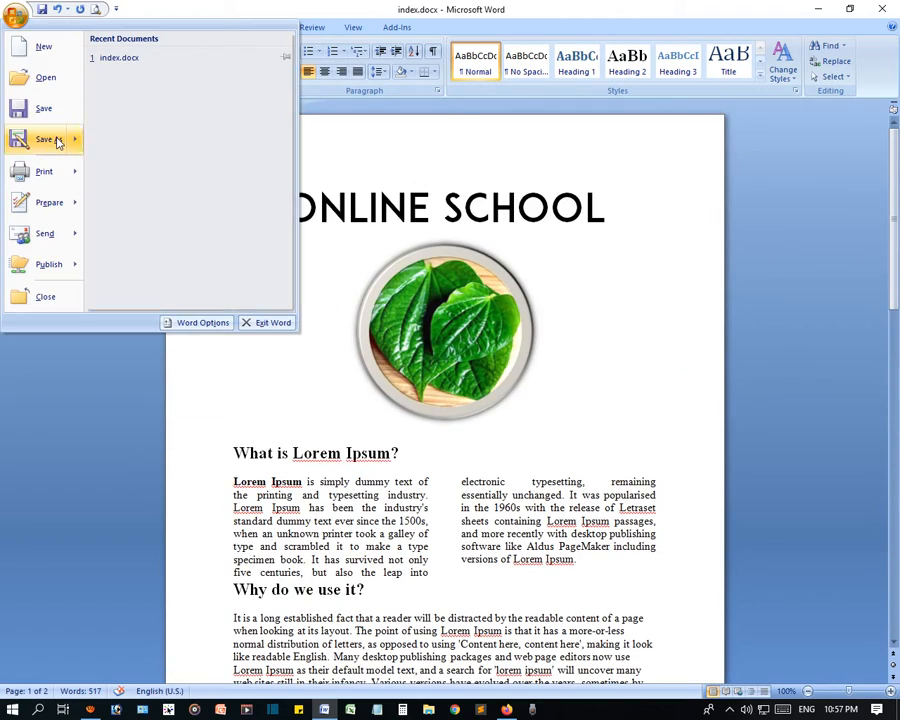
mouse_move(57, 142)
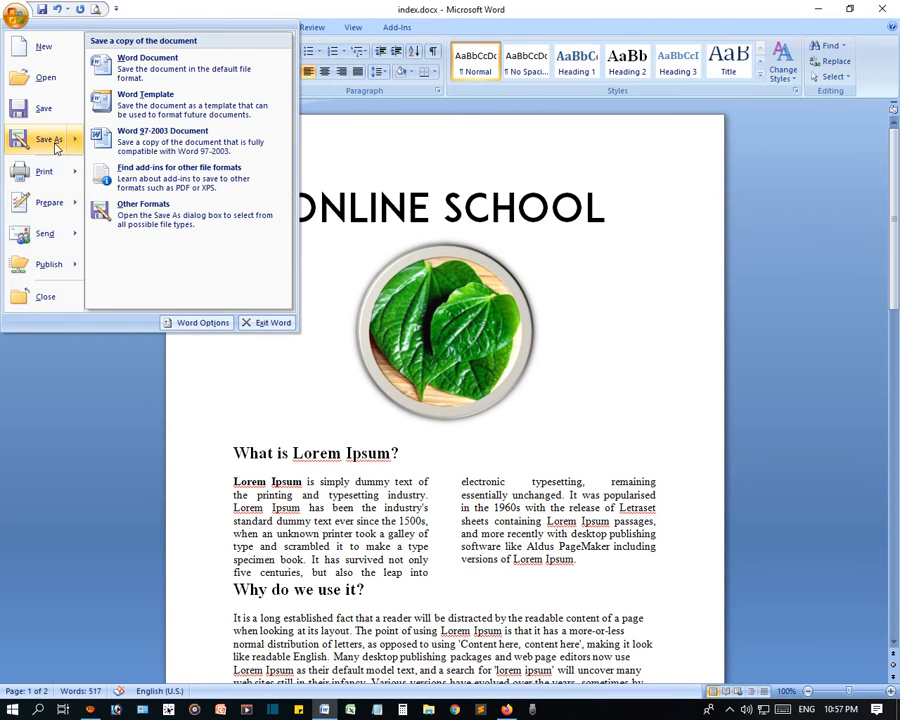
click(62, 140)
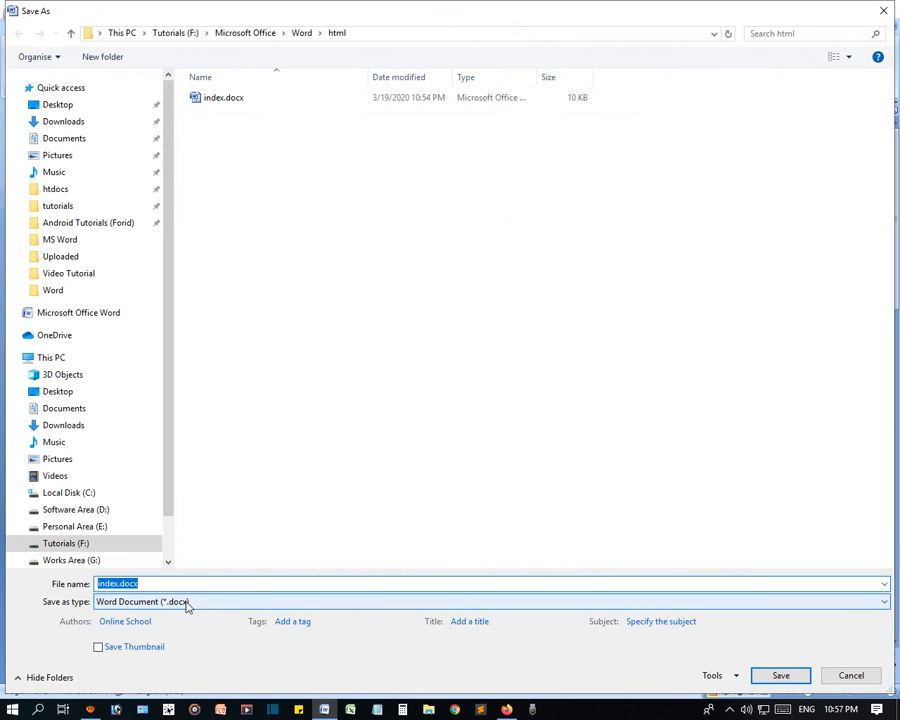
click(186, 603)
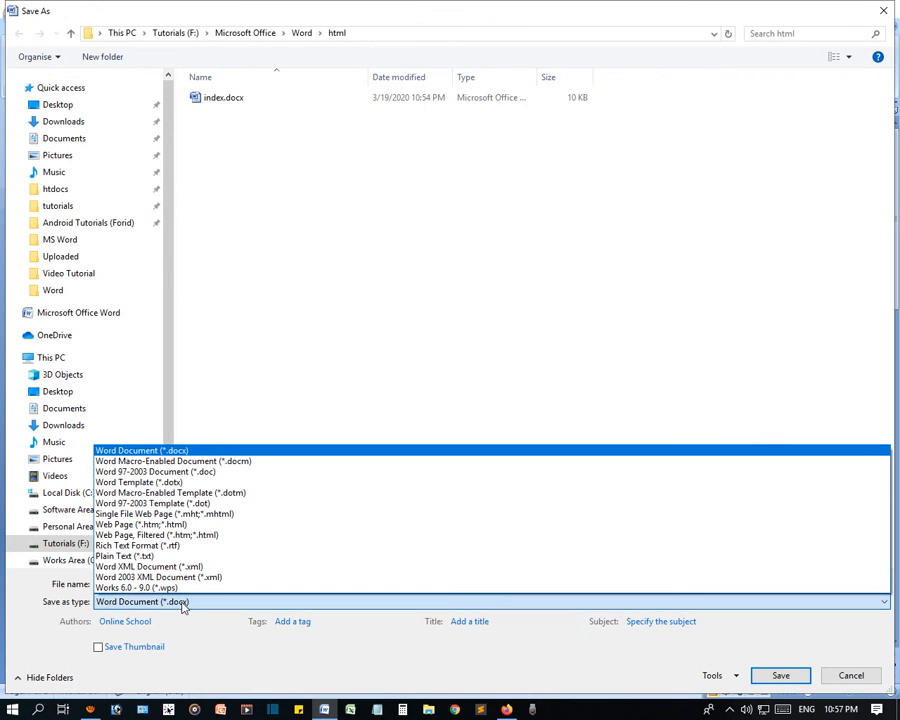
click(166, 527)
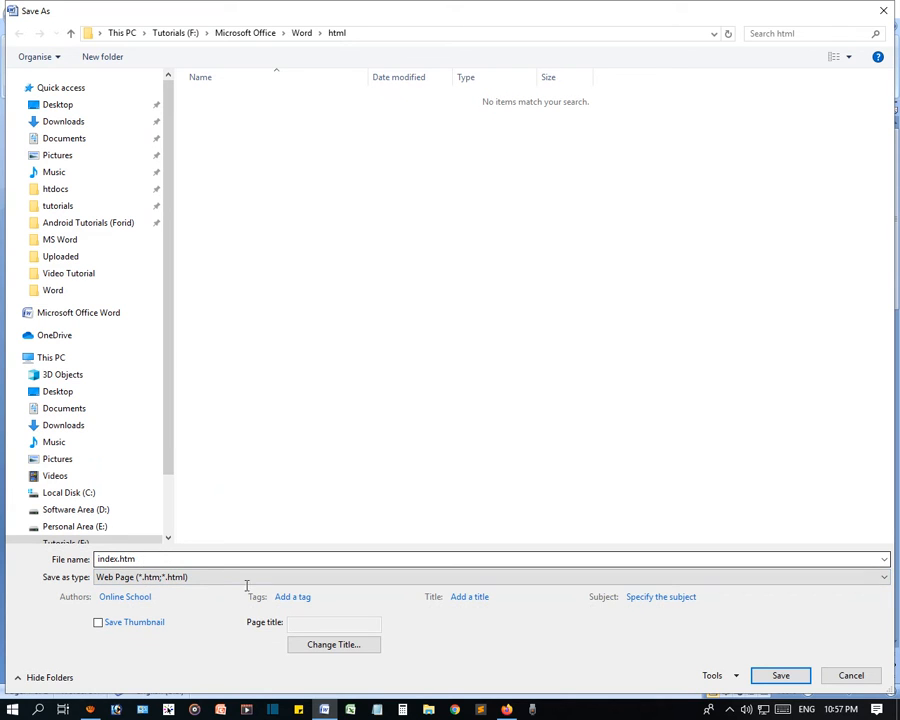
click(779, 677)
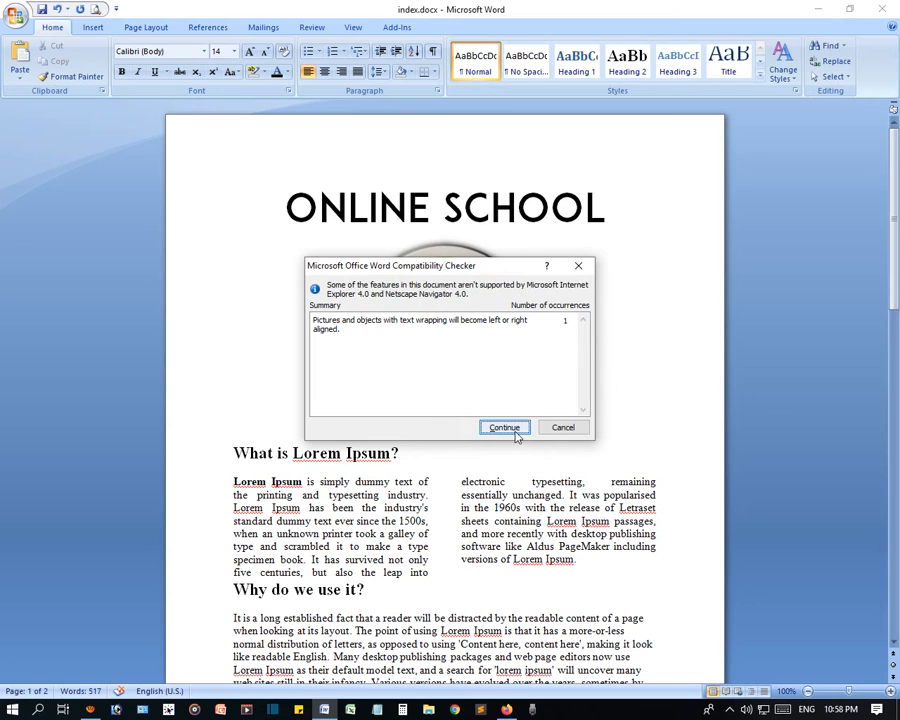
click(508, 429)
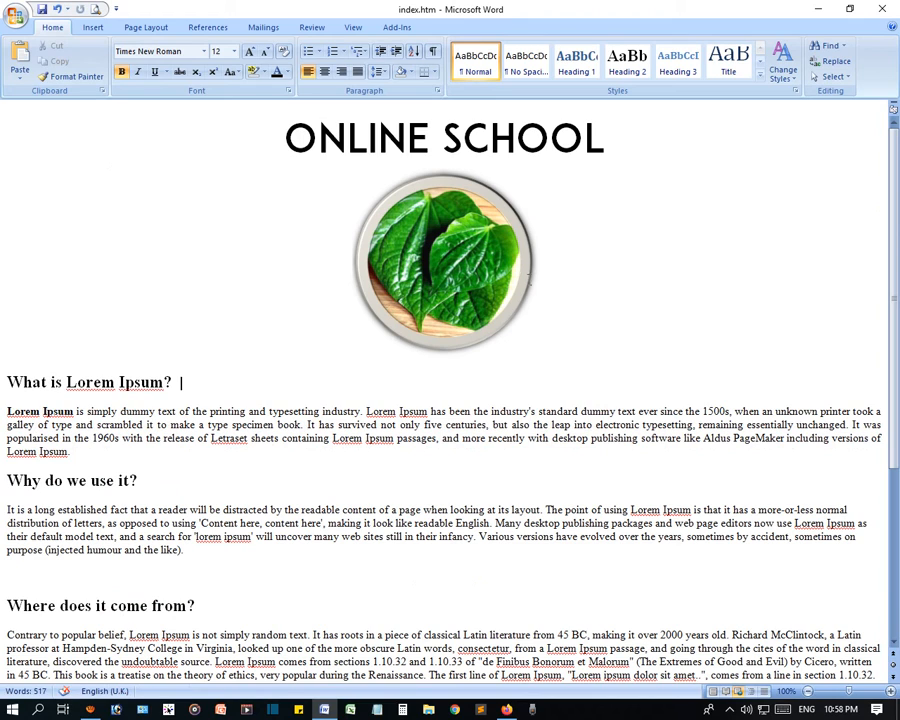
Look through the web page version of the document and close it.
scroll(735, 205, down, 5)
scroll(735, 215, up, 5)
click(880, 9)
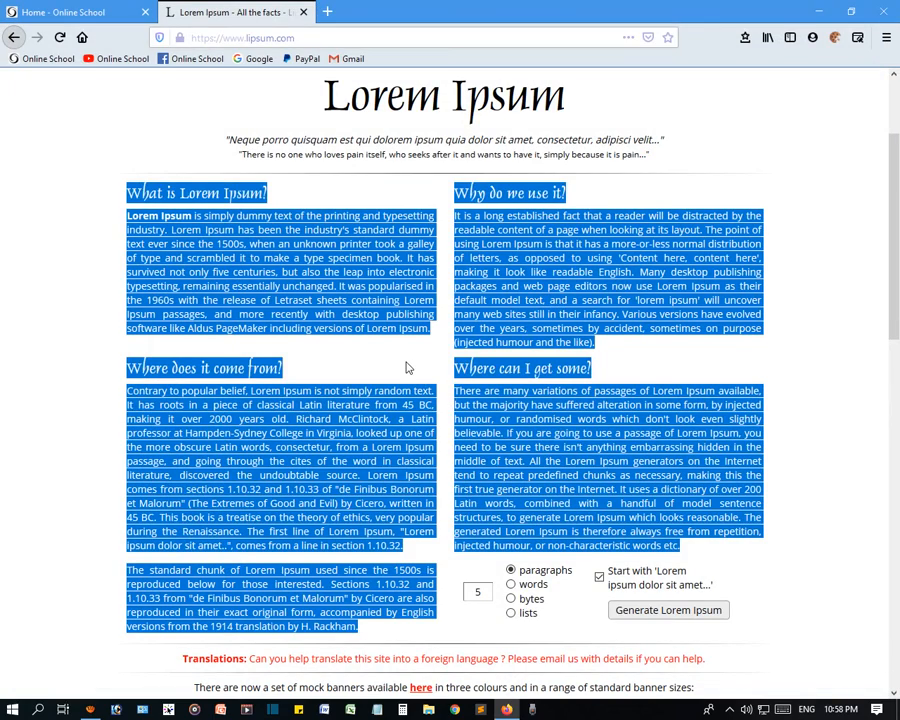
Switch to File Explorer and open the html folder under Tutorials (F:), Microsoft Office, Word.
click(405, 368)
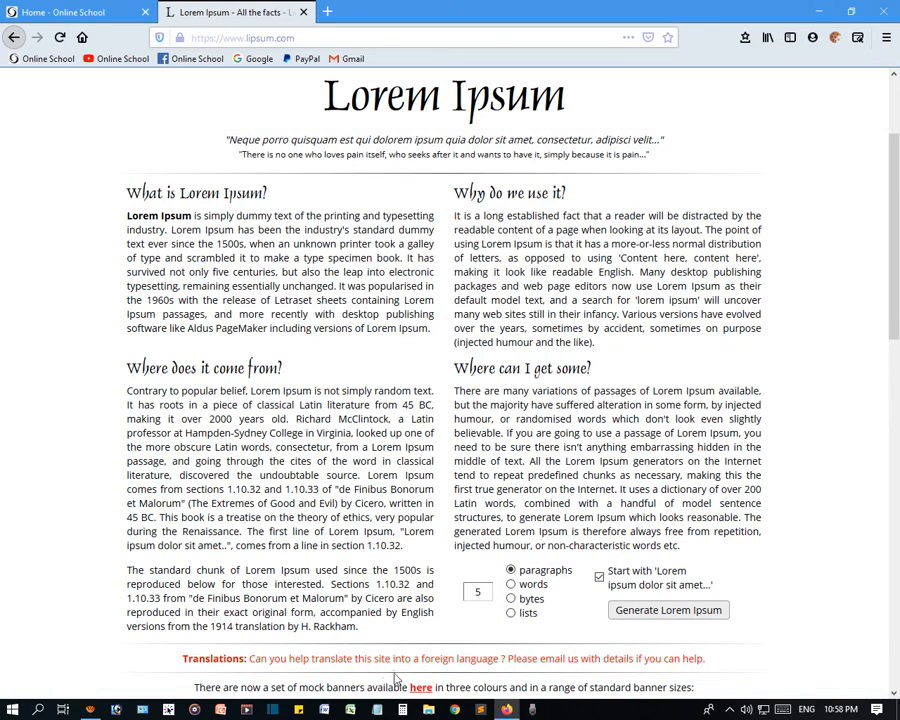
key(super+e)
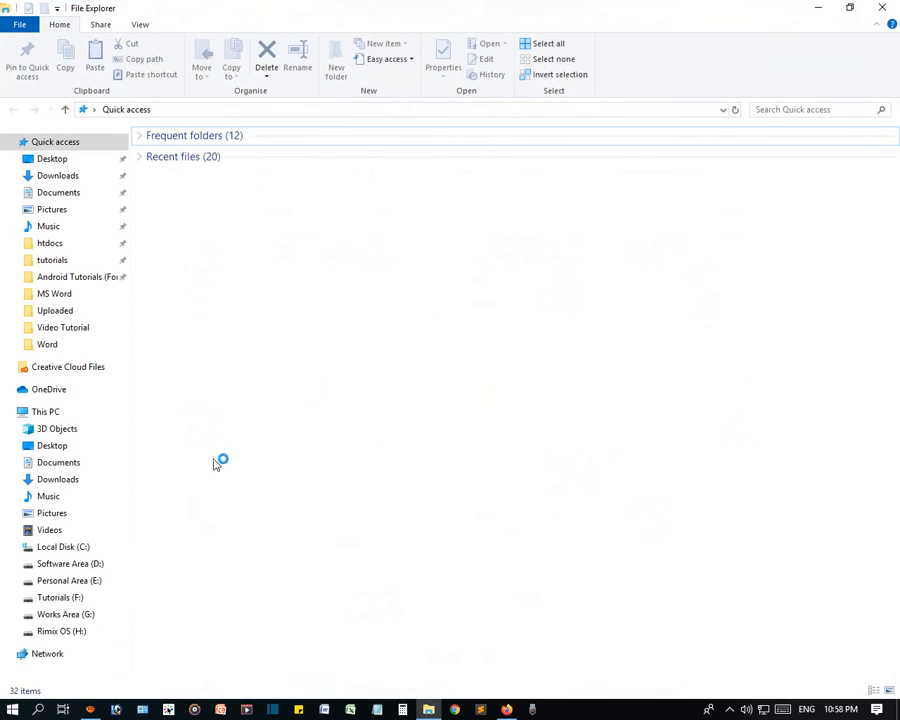
click(60, 598)
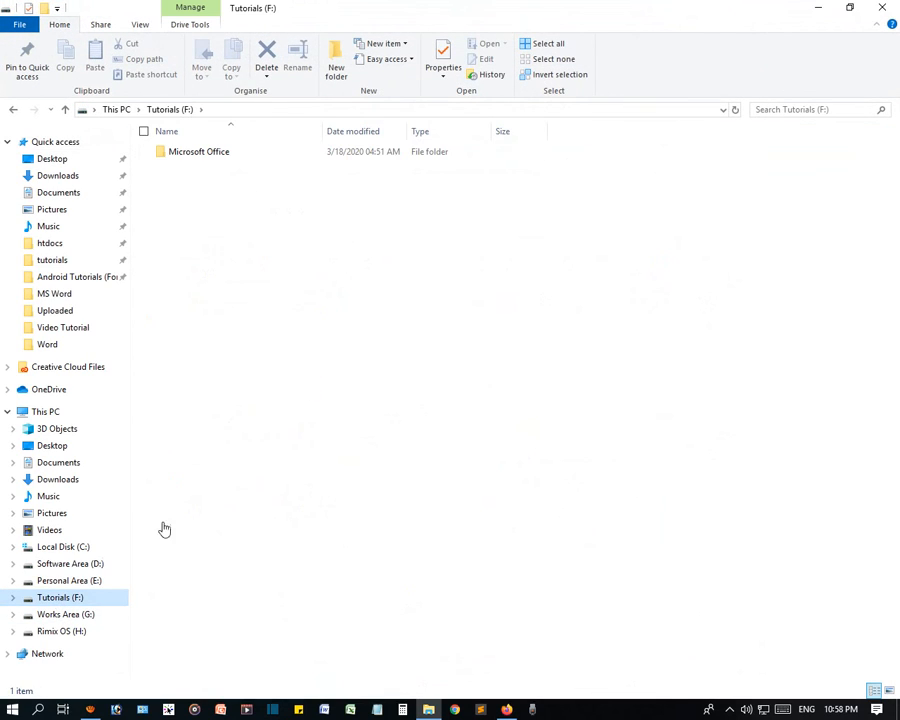
double_click(224, 154)
click(180, 157)
double_click(180, 157)
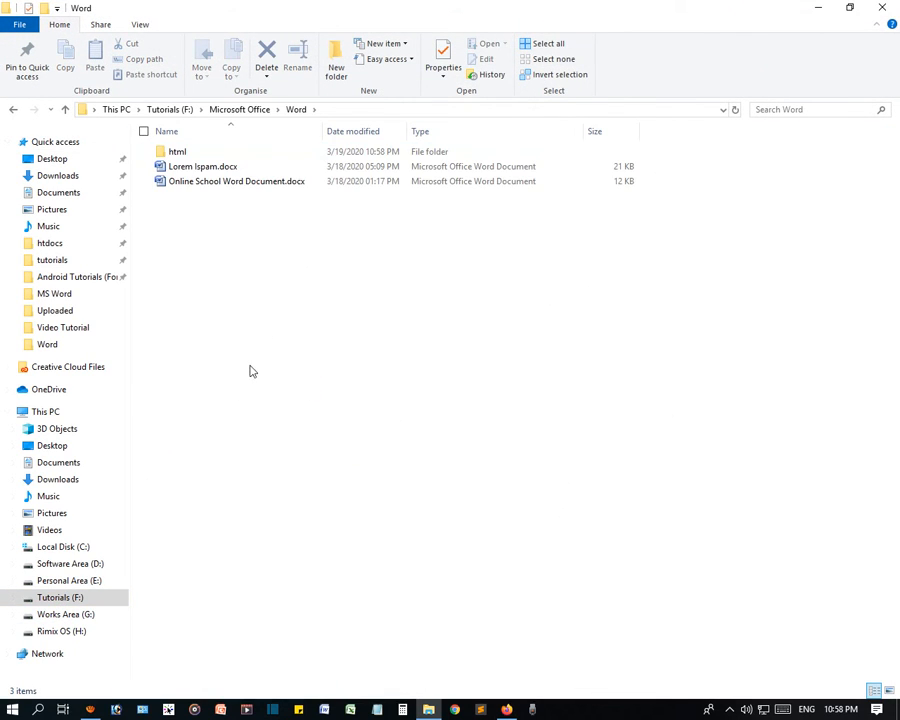
double_click(181, 156)
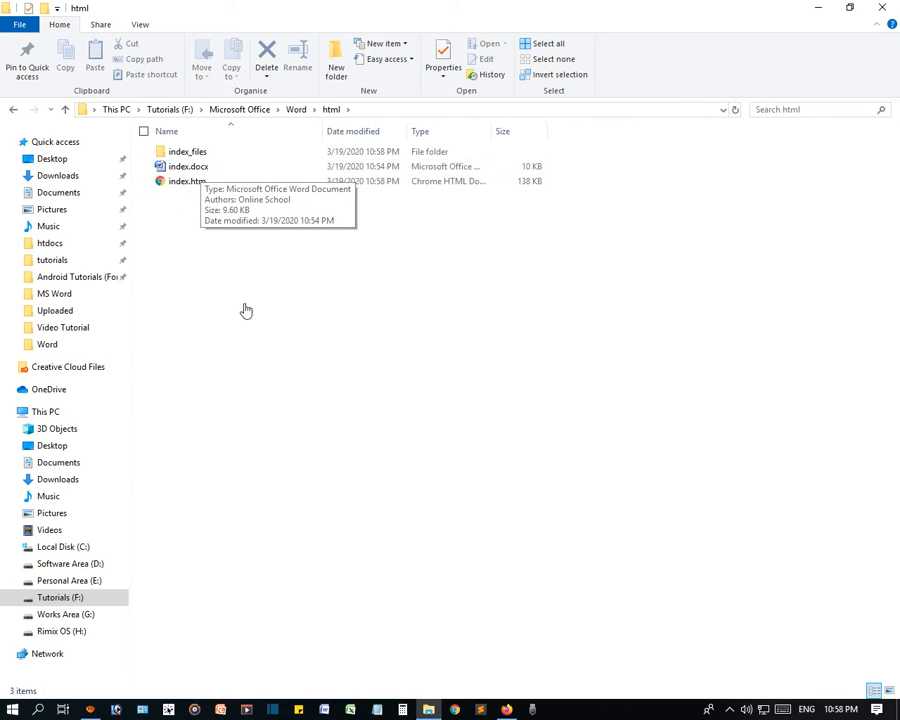
Examine the contents of the index_files folder as large thumbnails and return to the html folder.
double_click(193, 155)
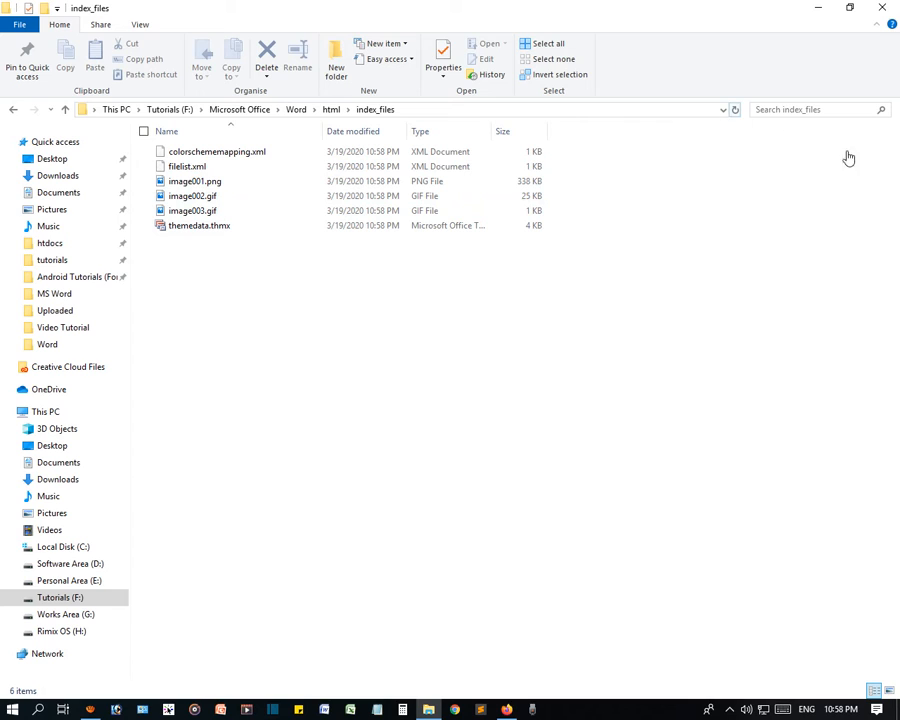
click(888, 690)
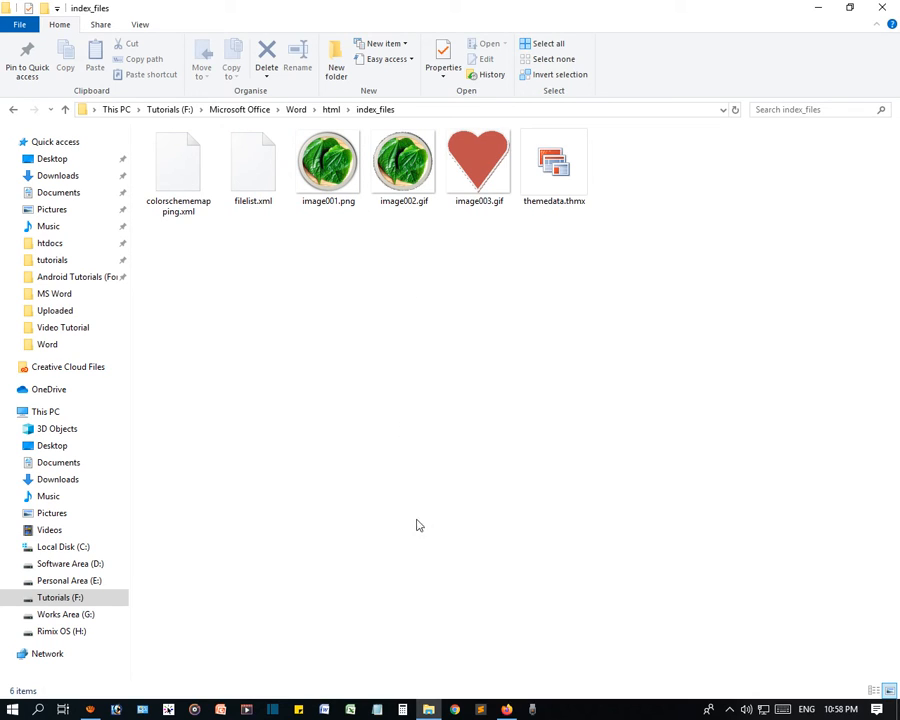
click(338, 112)
Open index.htm with Firefox.
right_click(202, 183)
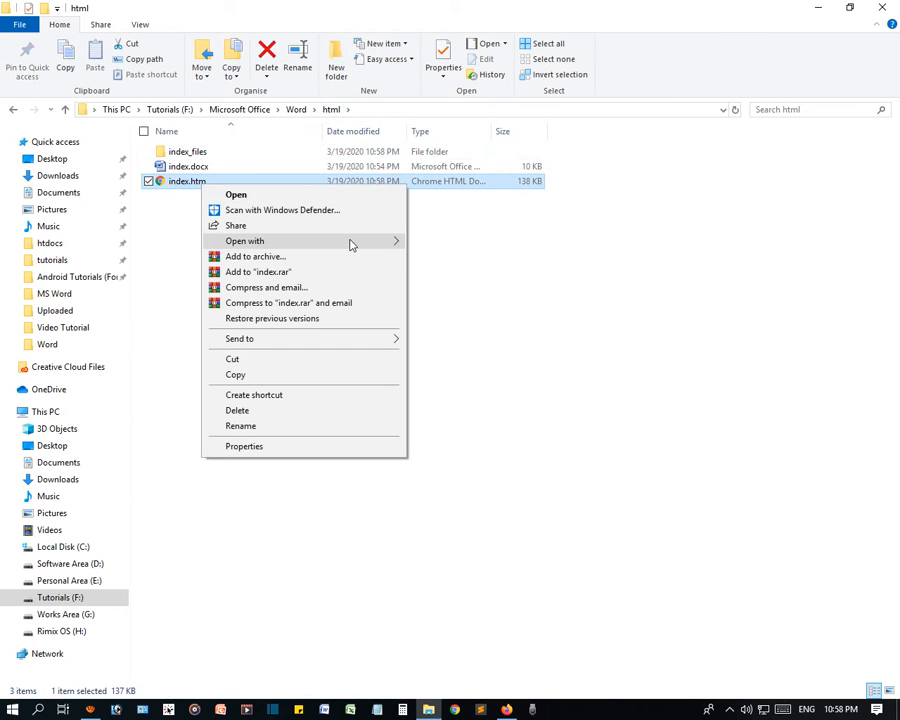
mouse_move(382, 241)
click(448, 248)
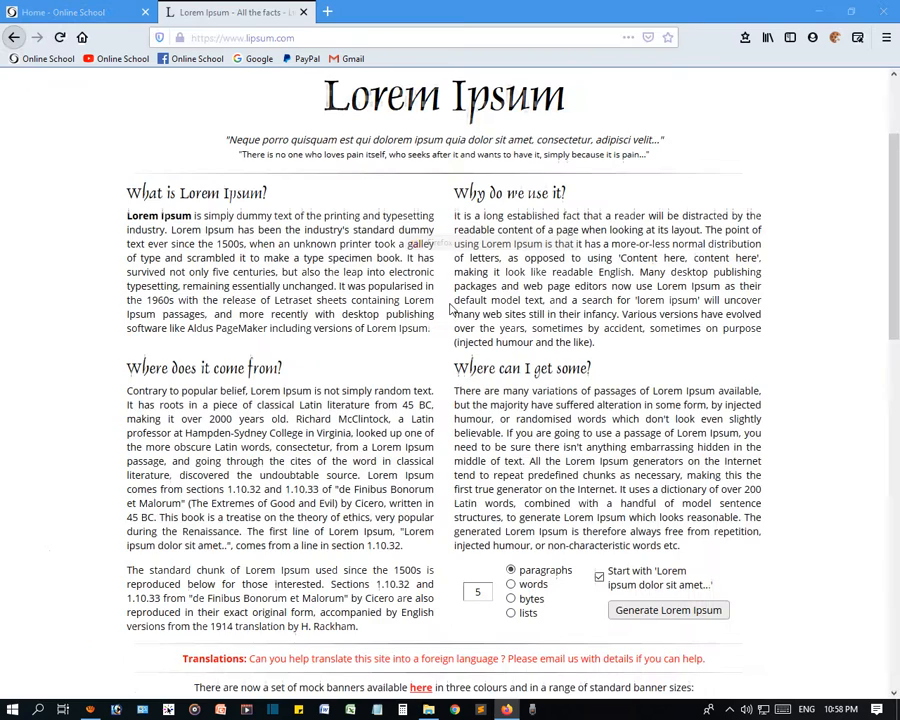
Examine the whole index.htm page, checking its heading, picture, text sections, heart placement and copyright line.
scroll(436, 377, down, 3)
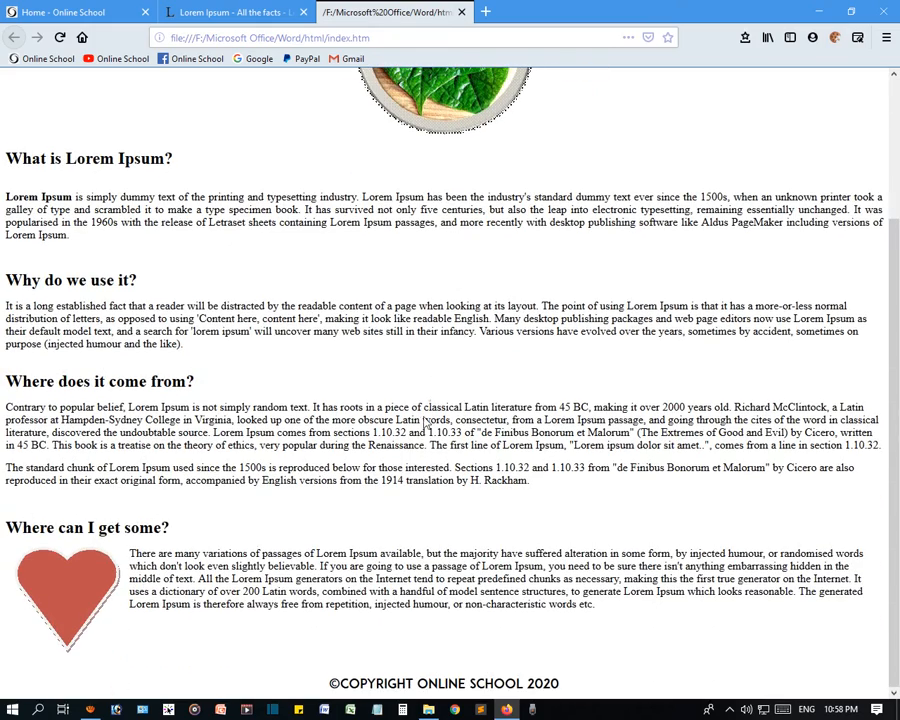
scroll(412, 460, up, 3)
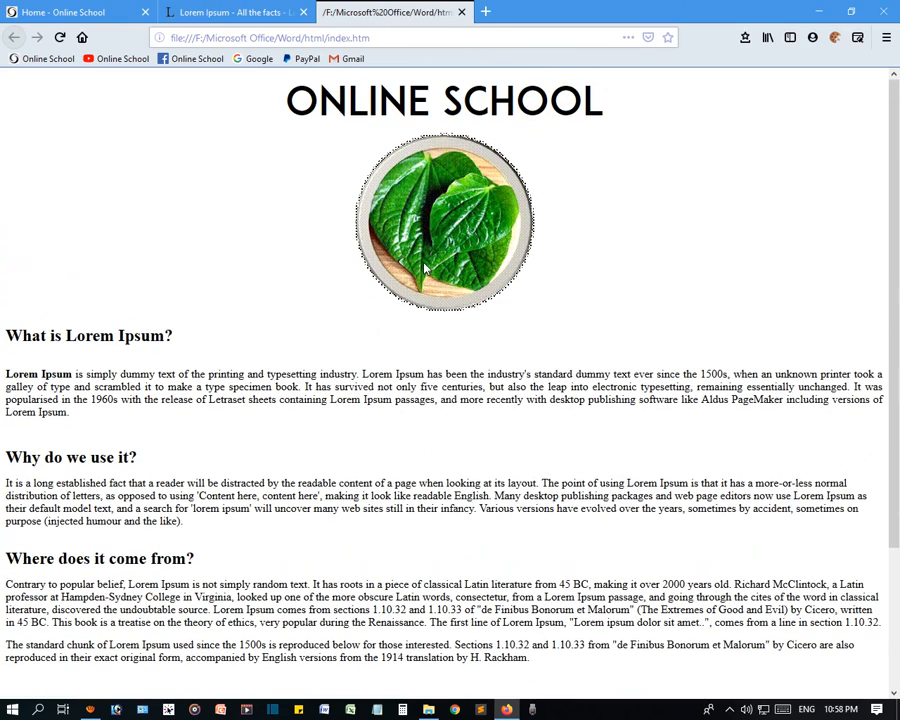
drag(490, 245, 370, 373)
drag(437, 371, 436, 408)
click(496, 373)
scroll(496, 374, down, 3)
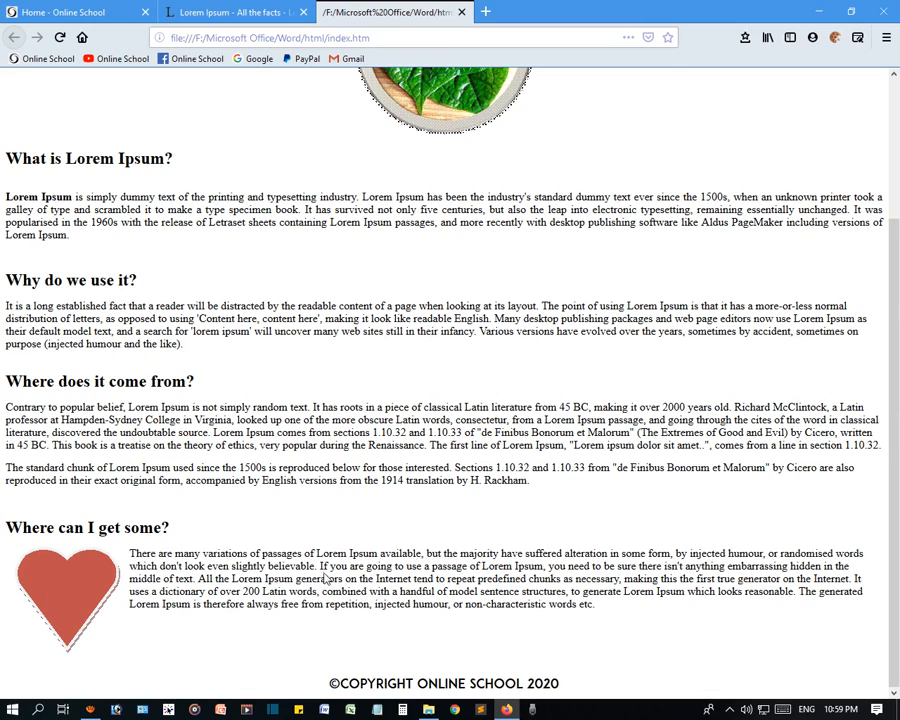
drag(428, 566, 466, 566)
click(410, 516)
scroll(447, 378, up, 3)
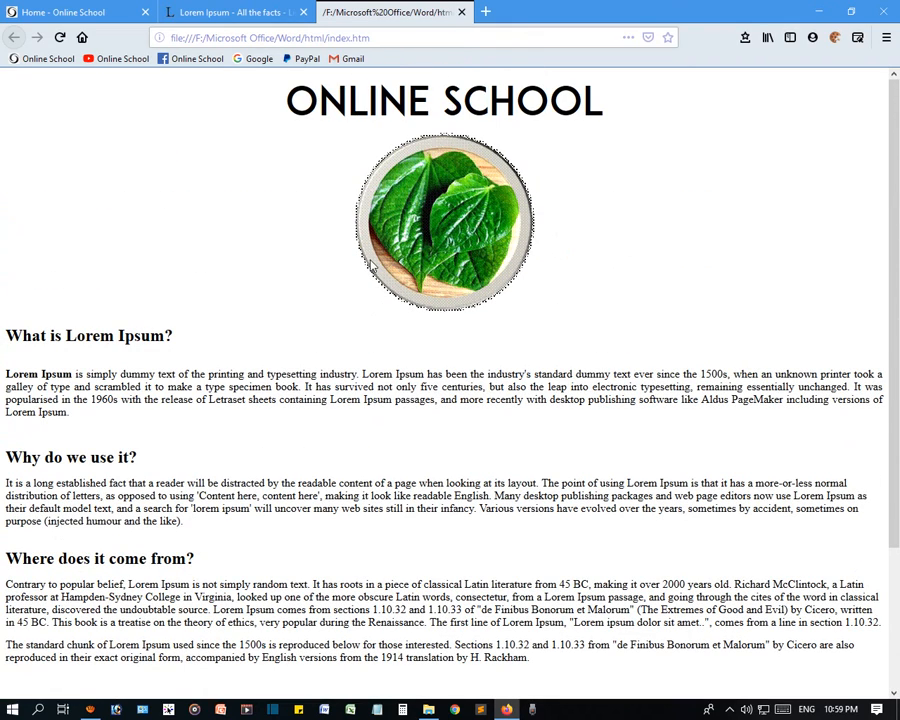
View the page source of index.htm, examine its markup from the head through the style definitions, and close the source view.
right_click(219, 292)
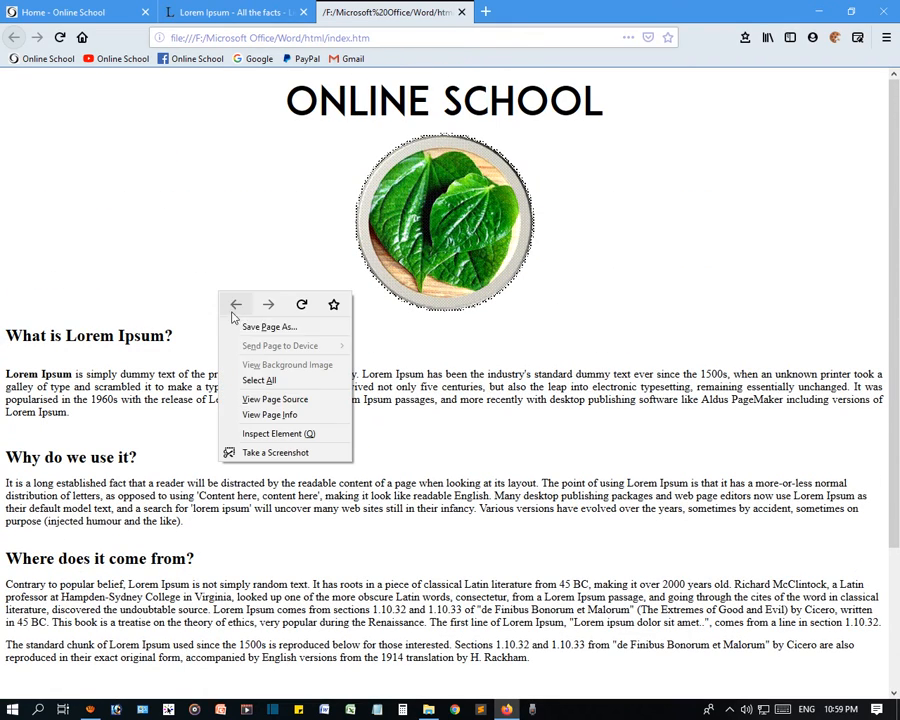
click(284, 399)
scroll(418, 334, down, 10)
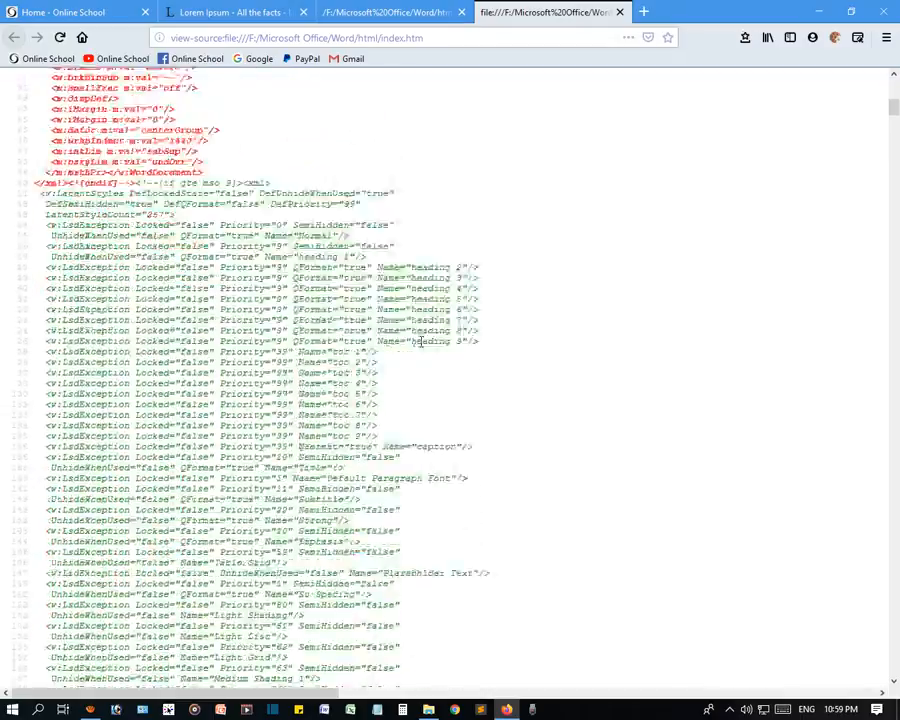
scroll(420, 341, down, 20)
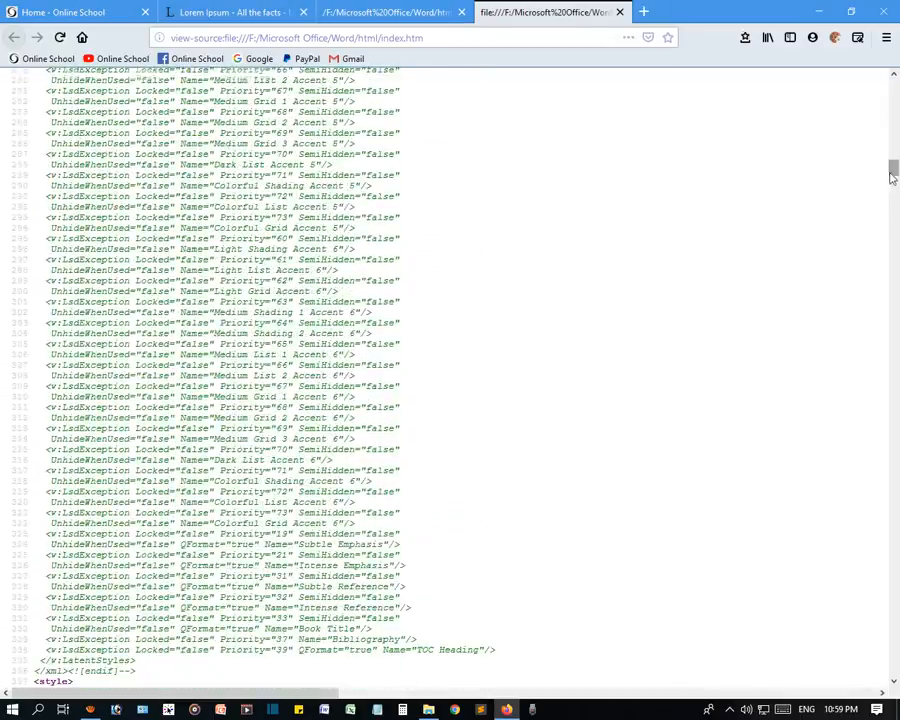
drag(893, 175, 847, 91)
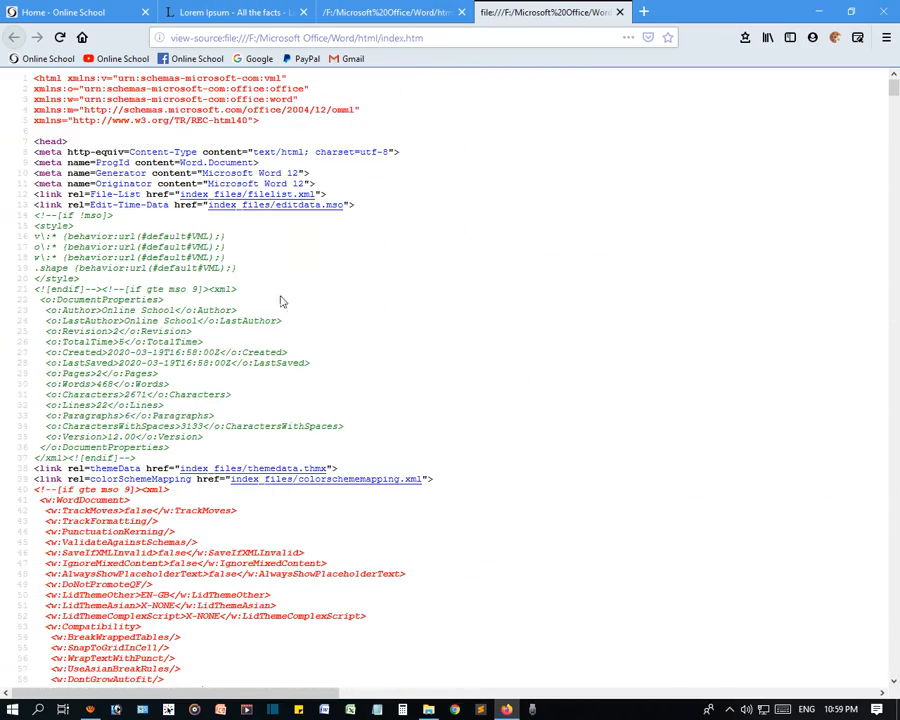
scroll(300, 400, down, 20)
scroll(308, 376, down, 15)
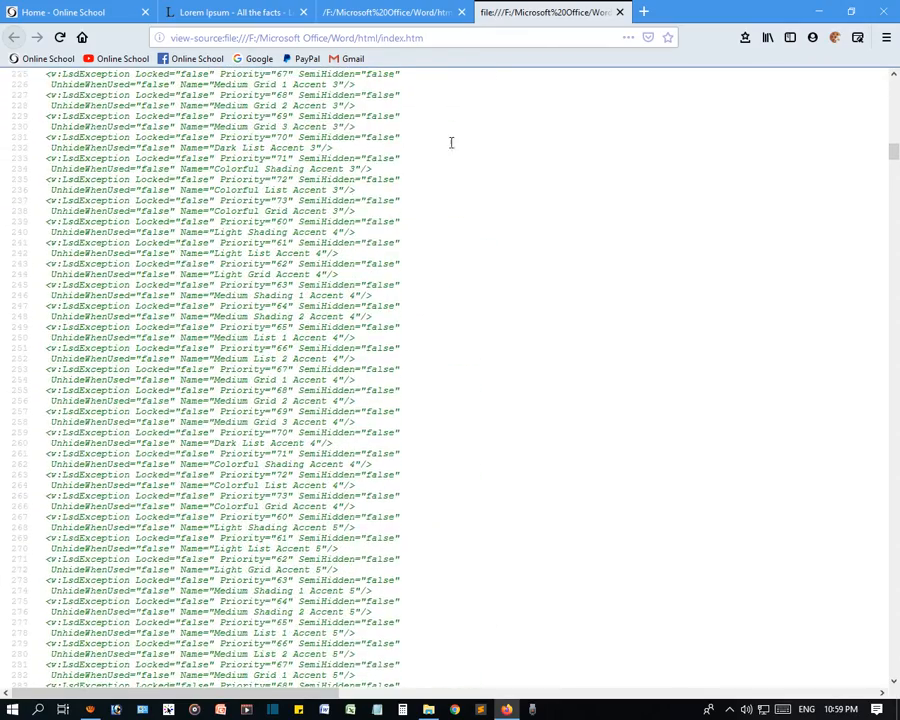
click(620, 12)
View the round leaf picture from index.htm on its own and close that browser tab.
drag(477, 230, 435, 213)
right_click(435, 213)
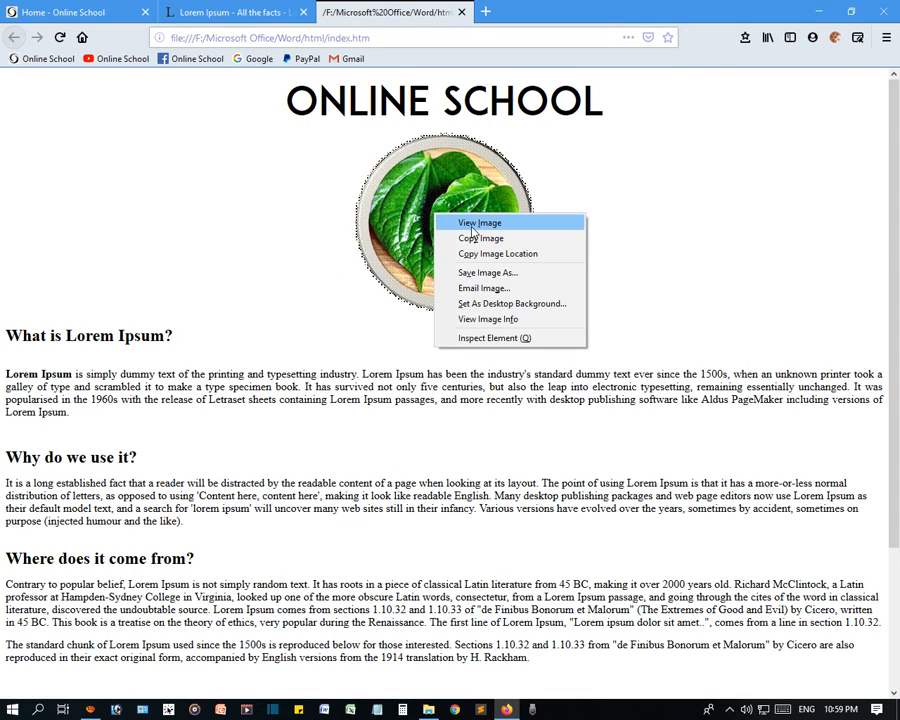
click(472, 223)
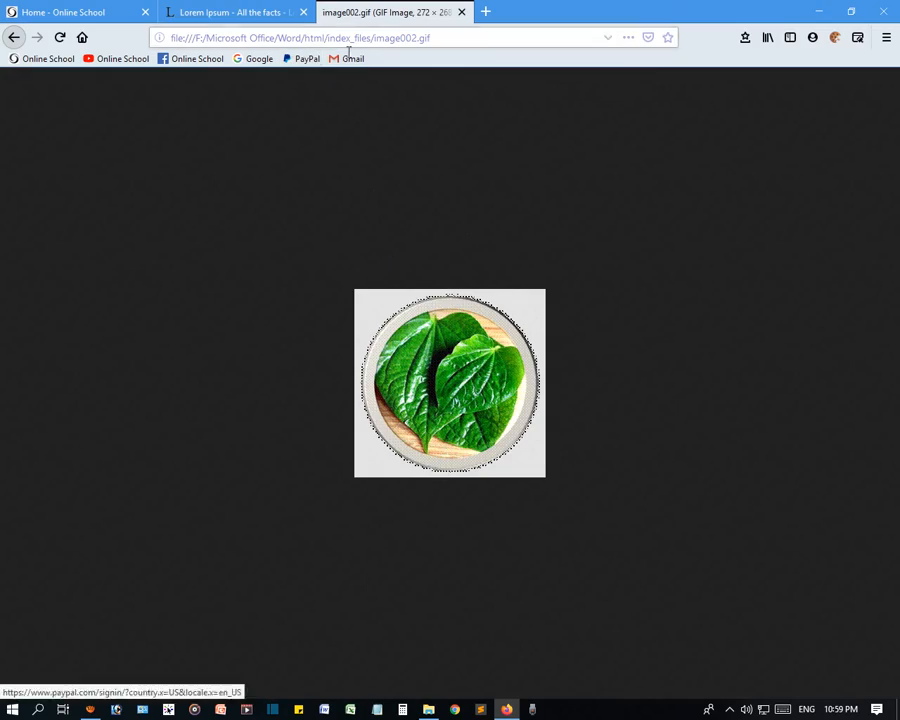
click(461, 12)
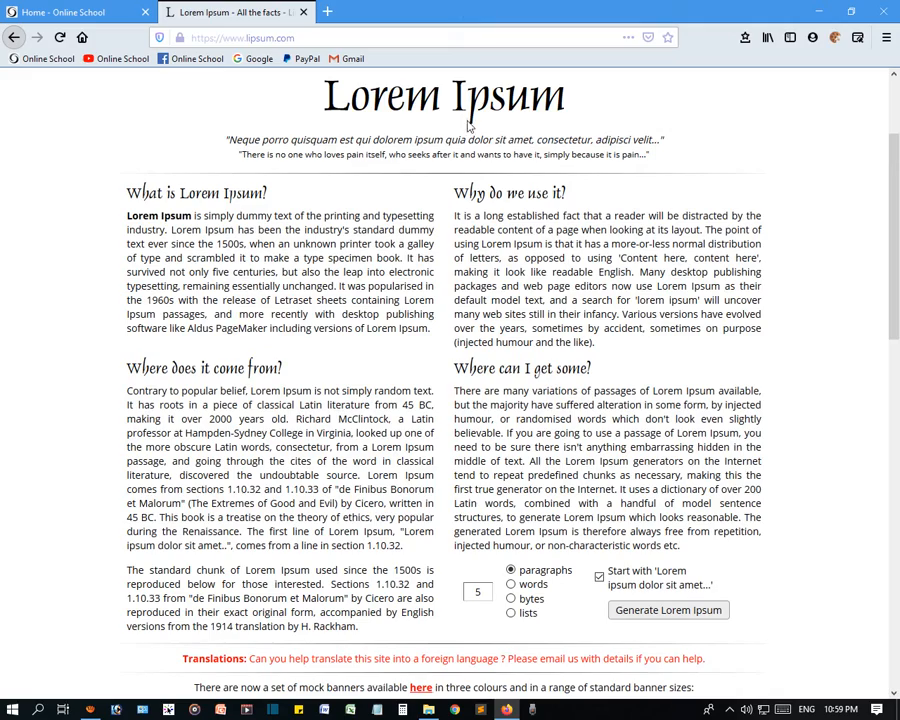
scroll(454, 355, down, 6)
scroll(454, 353, up, 5)
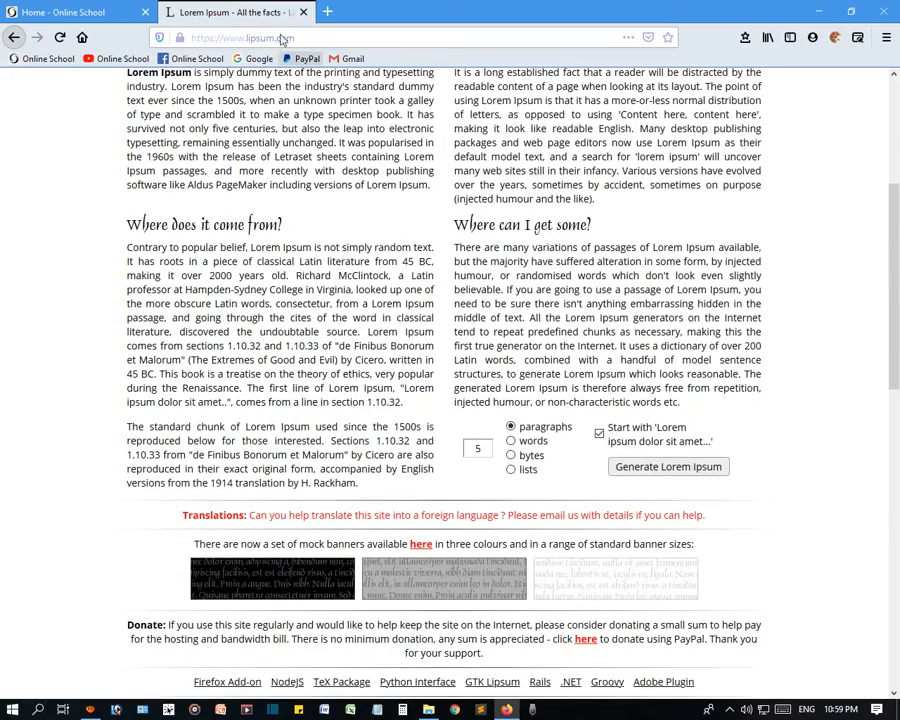
click(93, 9)
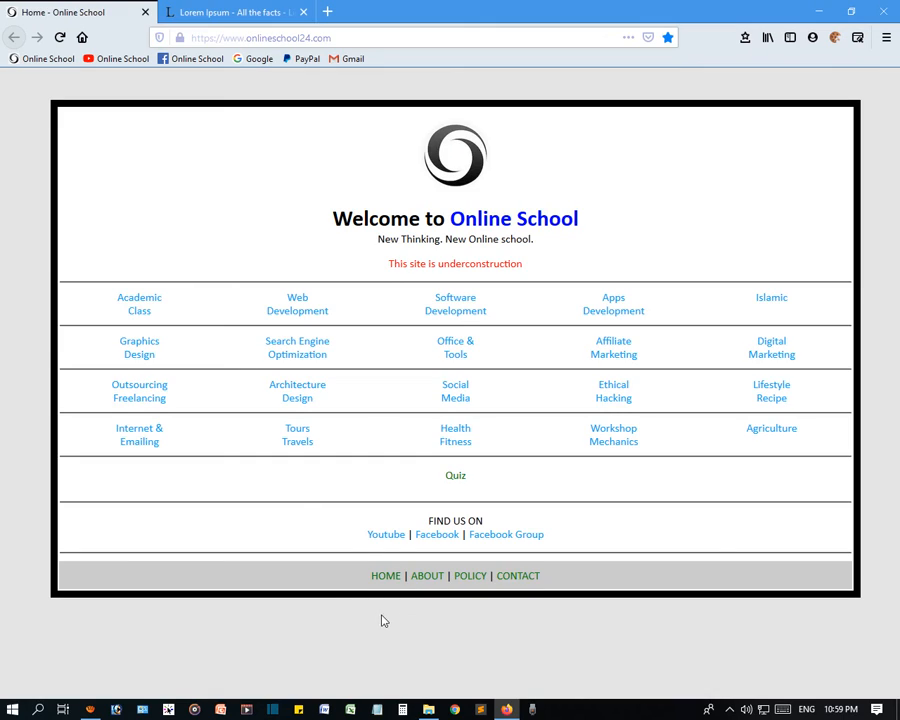
Switch to File Explorer and go up from the html folder to its parent Word folder.
click(428, 709)
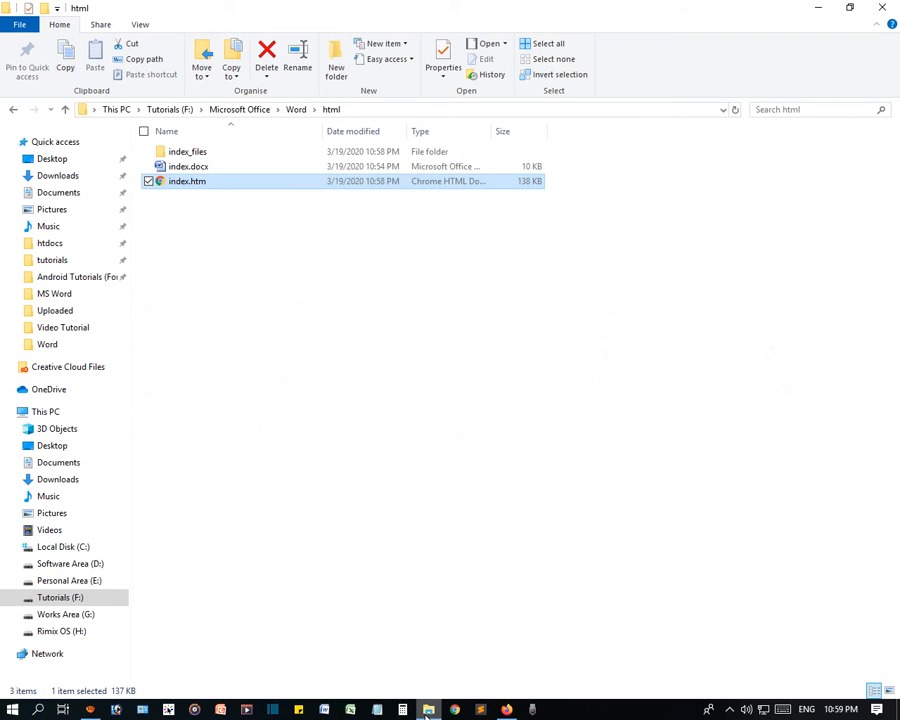
click(297, 110)
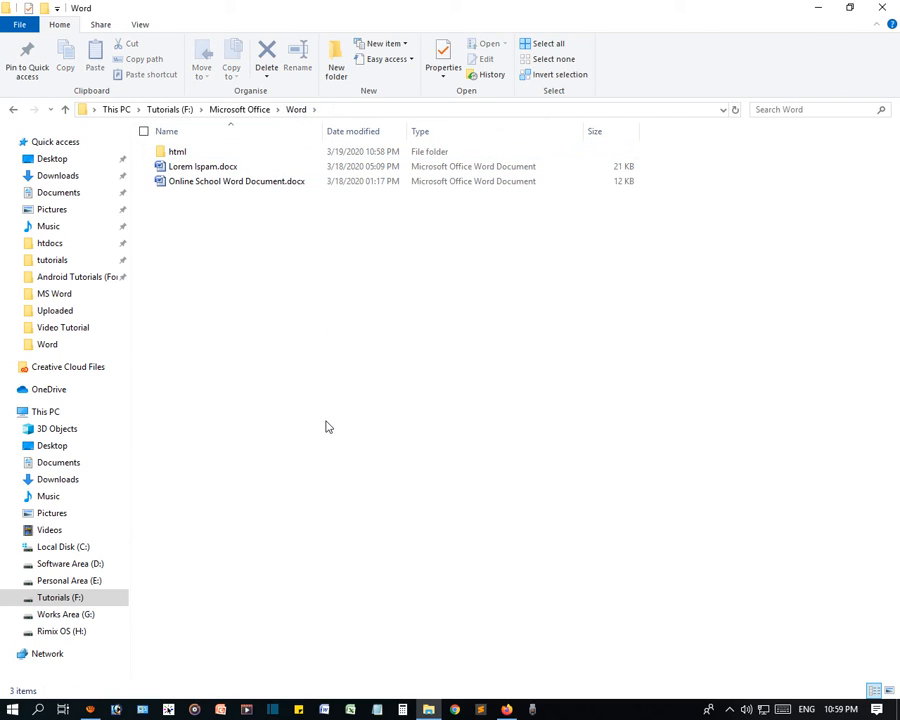